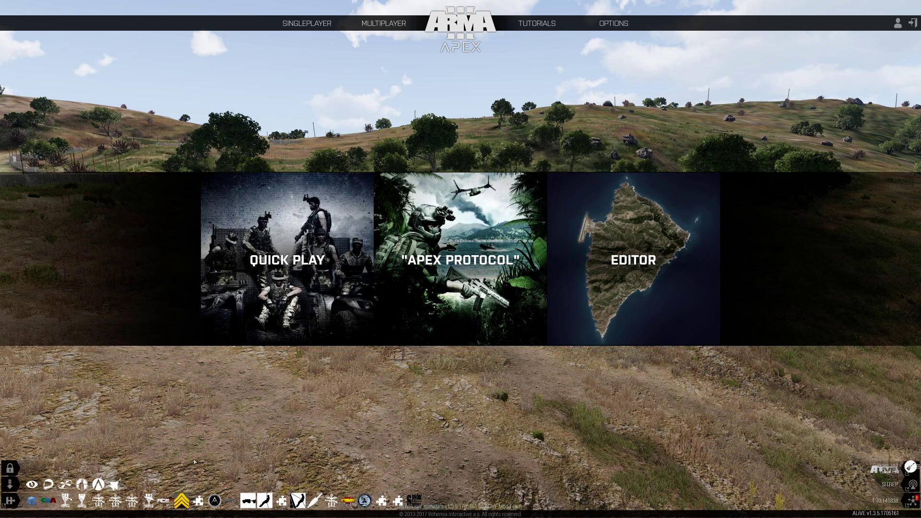
- Start a new Eden Editor scenario and choose Stratis as the map
left_click(607, 278)
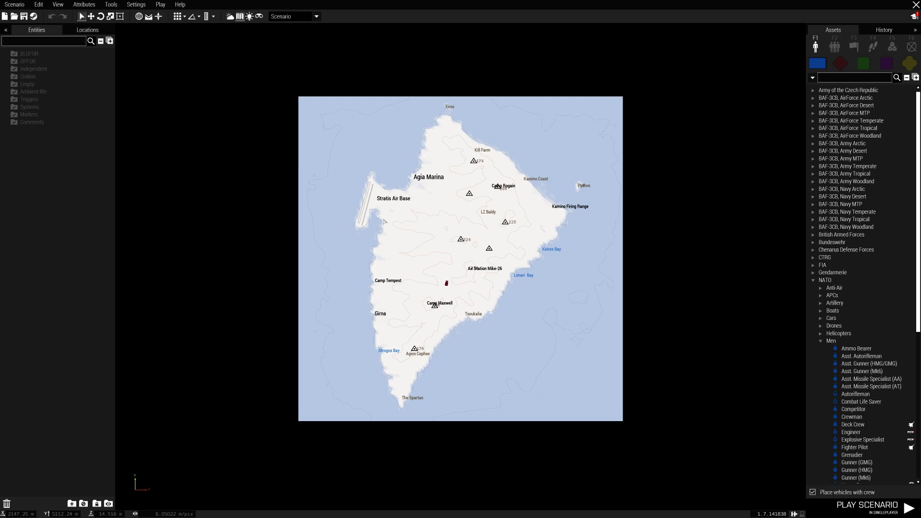
- Zoom into Stratis and pan the map to survey the island's south
scroll(384, 221, "up", 4)
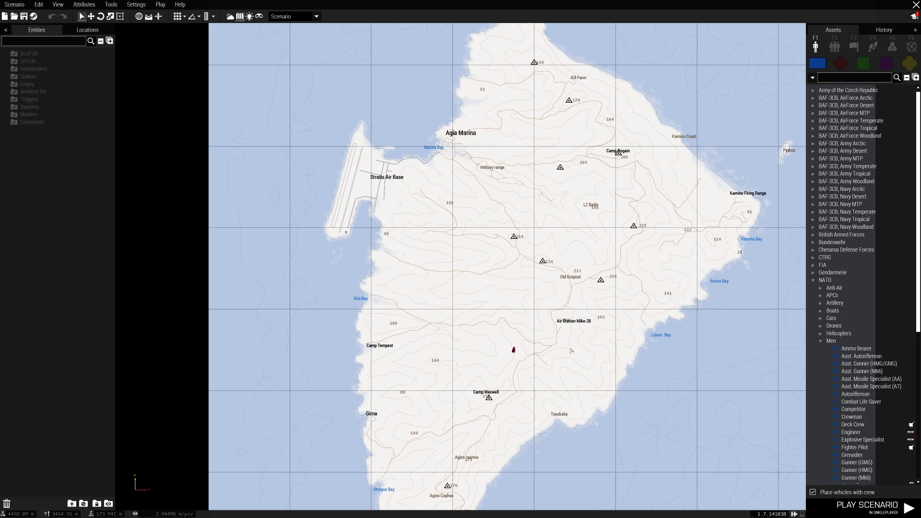
right_click_drag(572, 350, 554, 187)
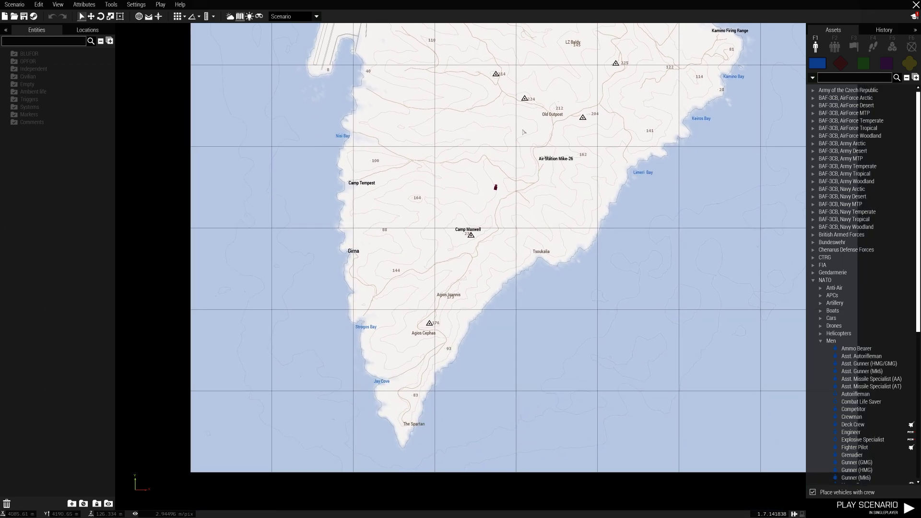
scroll(465, 254, "up", 2)
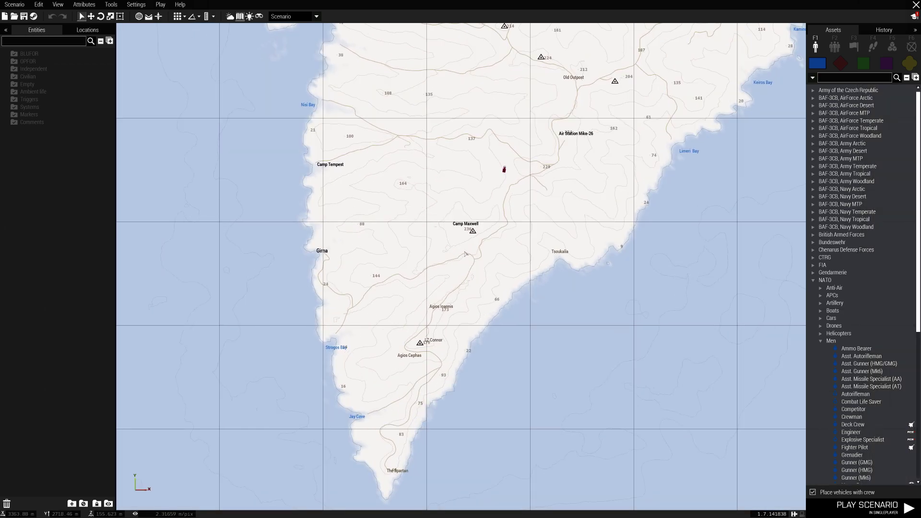
scroll(465, 254, "up", 4)
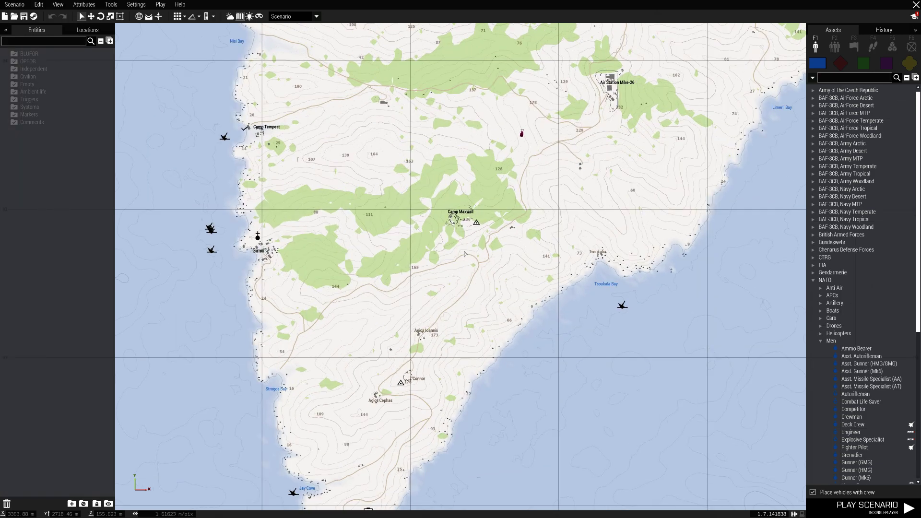
scroll(465, 253, "down", 5)
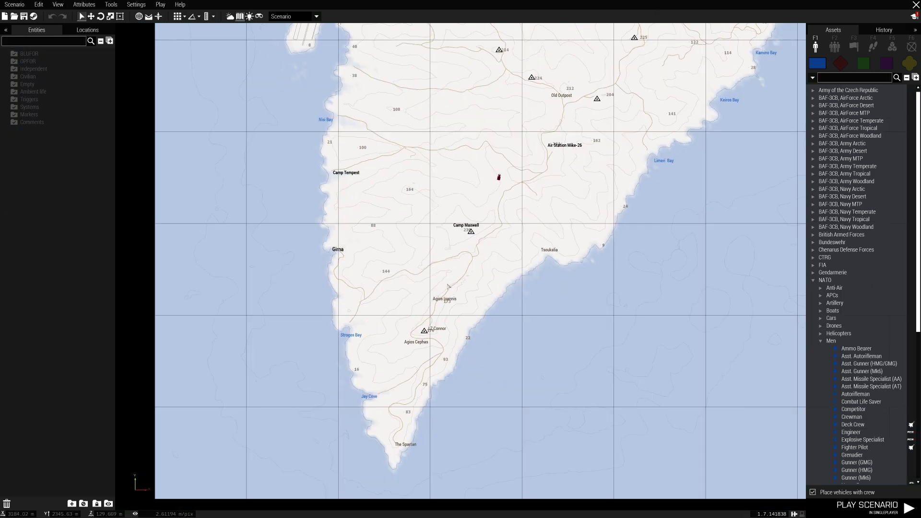
scroll(471, 249, "down", 5)
scroll(461, 262, "up", 7)
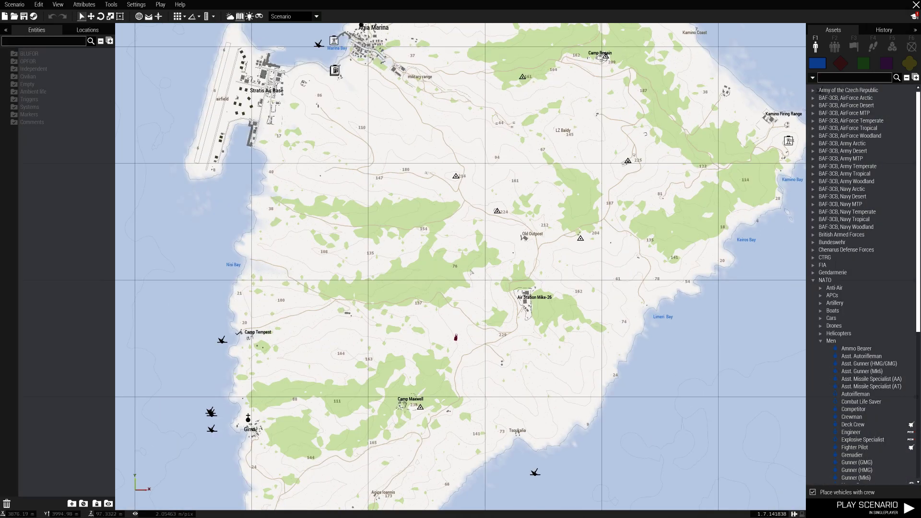
scroll(462, 261, "up", 2)
scroll(475, 268, "down", 4)
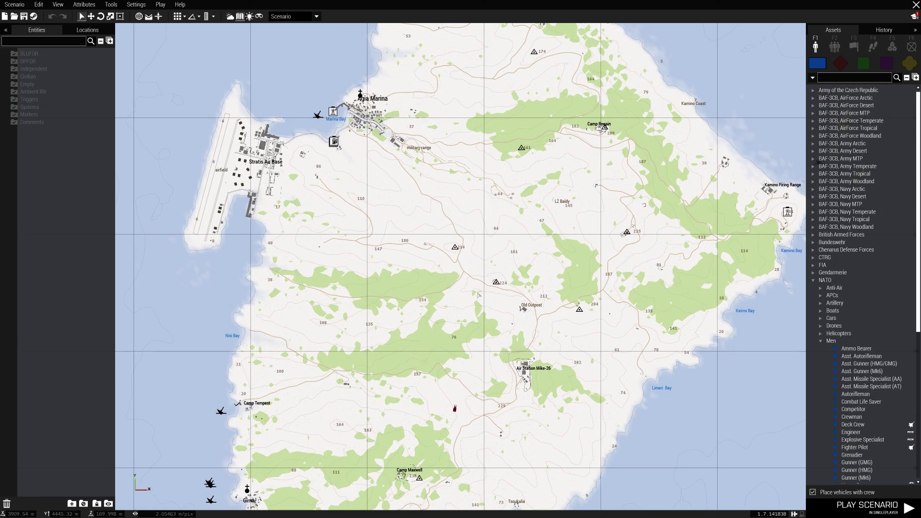
scroll(489, 279, "up", 2)
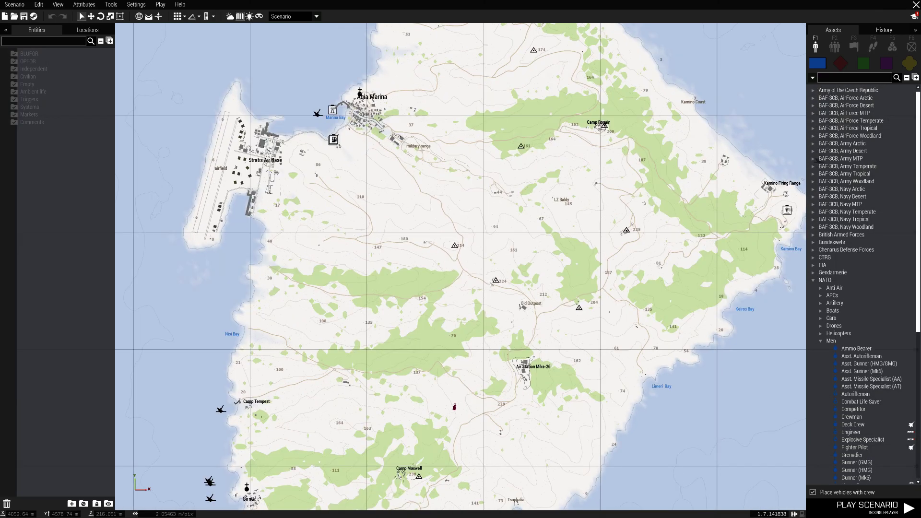
scroll(490, 284, "down", 2)
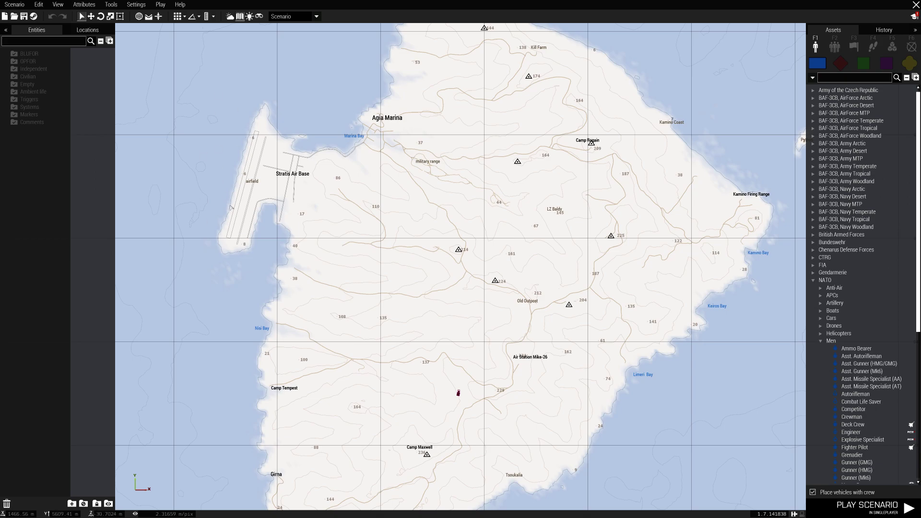
- Pan east across the island and settle on a close view of Kamino Firing Range
right_click_drag(445, 231, 323, 214)
scroll(666, 150, "up", 8)
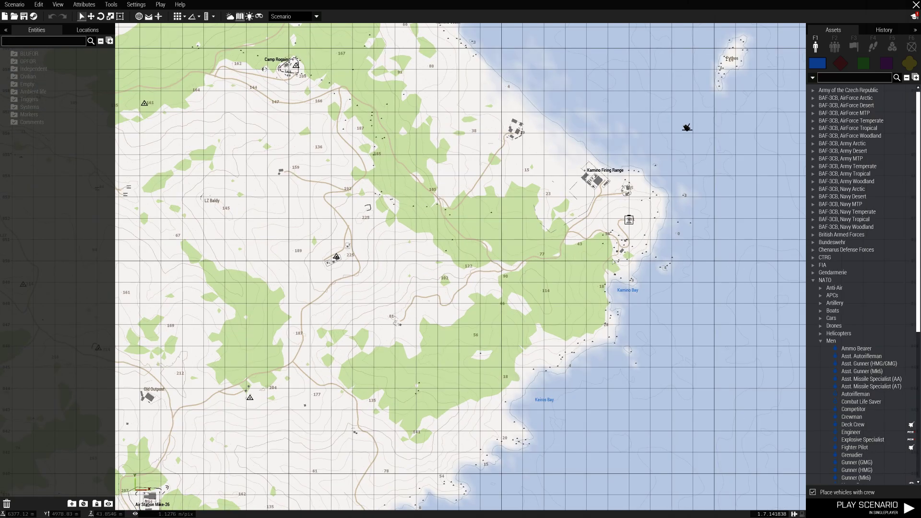
scroll(570, 184, "down", 10)
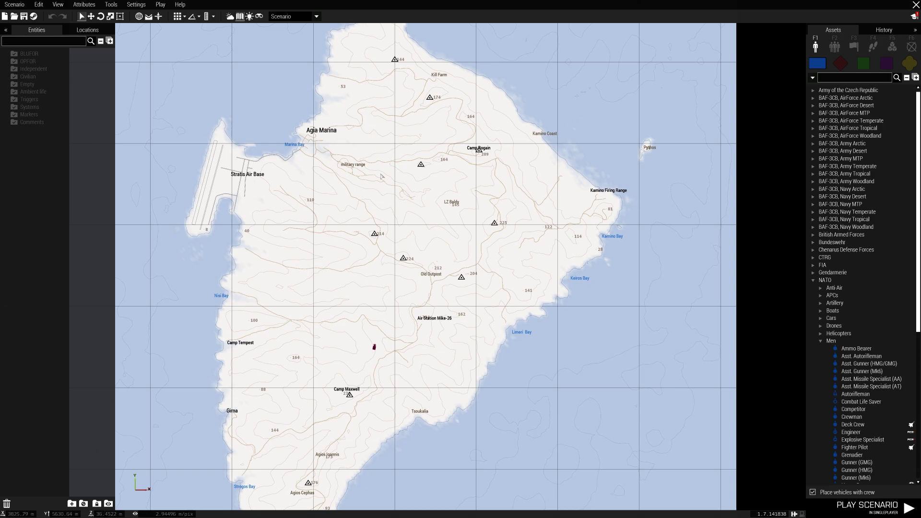
key("d")
key("w")
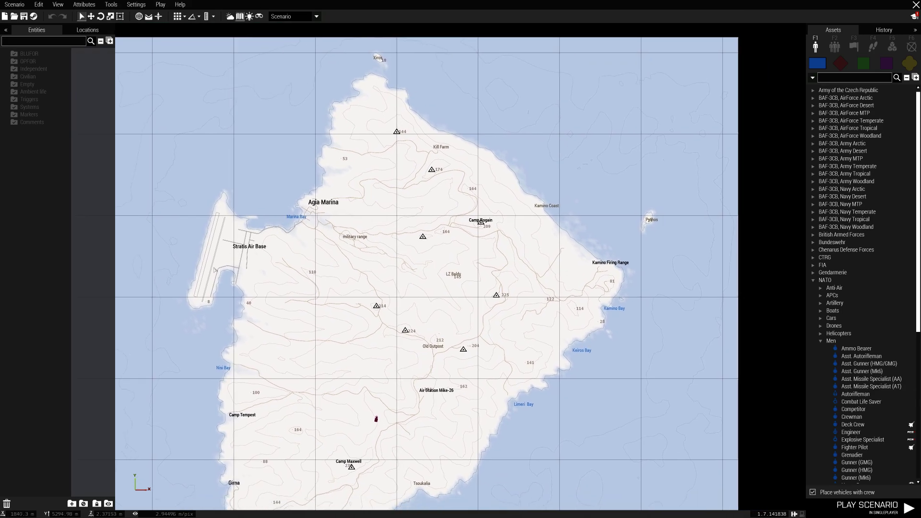
scroll(526, 235, "up", 8)
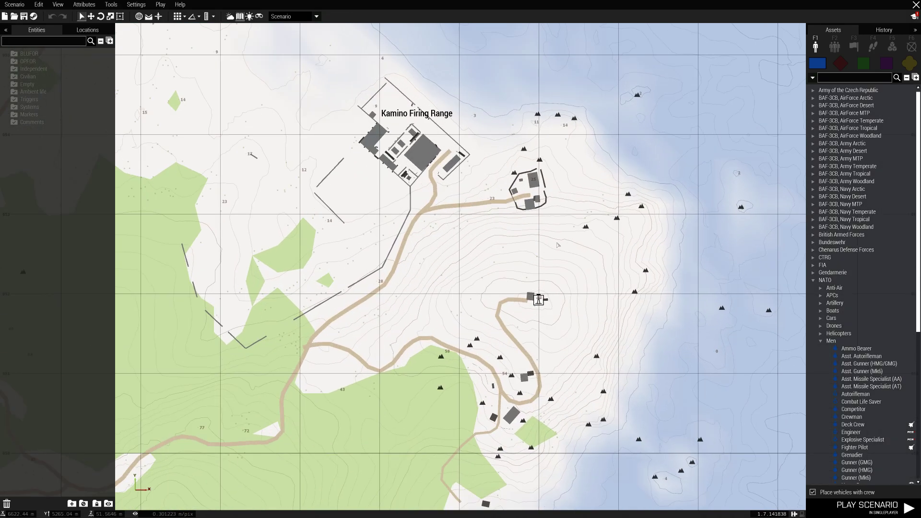
scroll(548, 247, "down", 2)
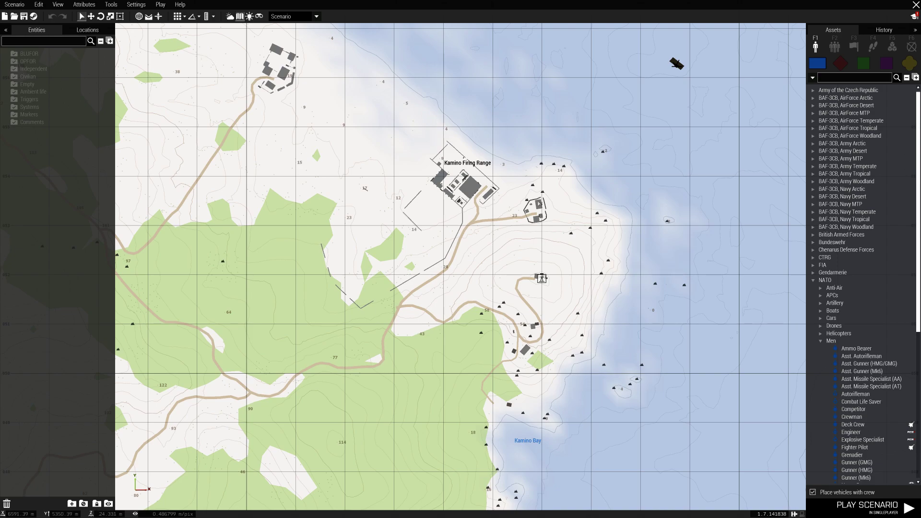
- Place a NATO Deck Crew soldier at Kamino Firing Range
scroll(848, 188, "down", 5)
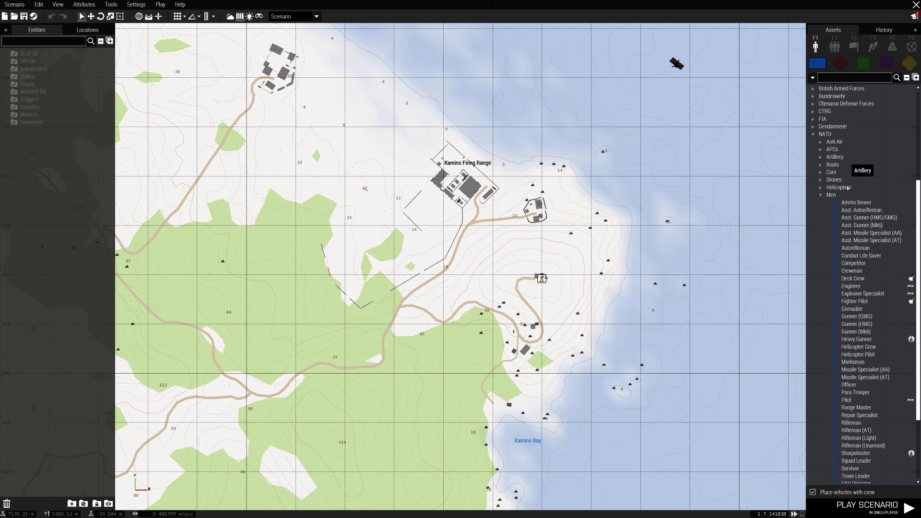
left_click(853, 278)
scroll(438, 213, "up", 5)
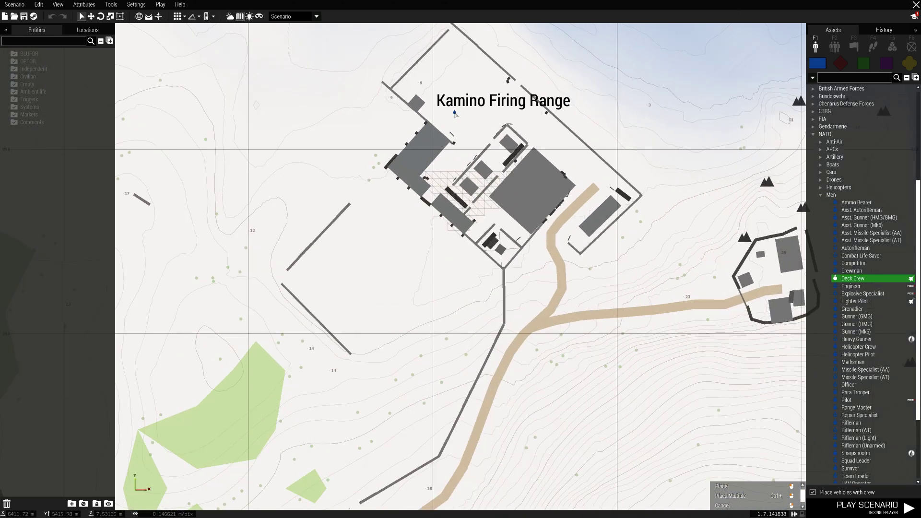
left_click(458, 79)
scroll(435, 213, "up", 3)
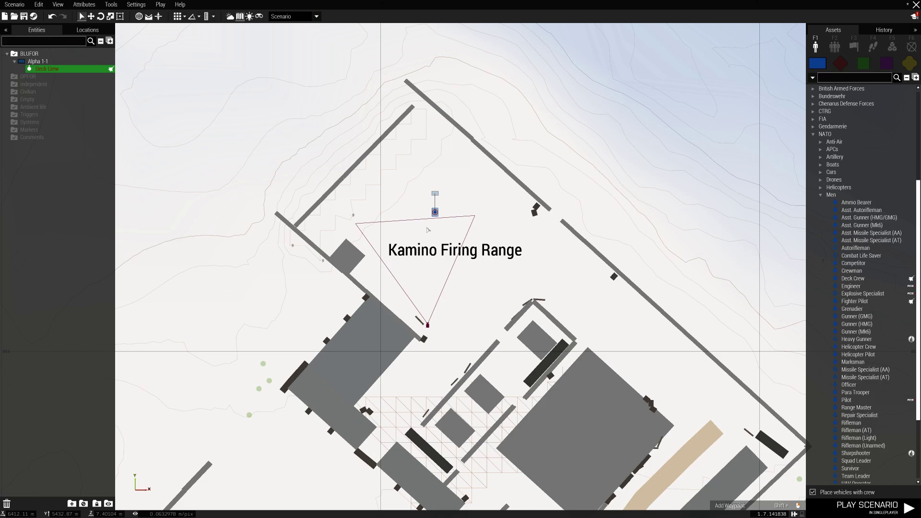
key("m")
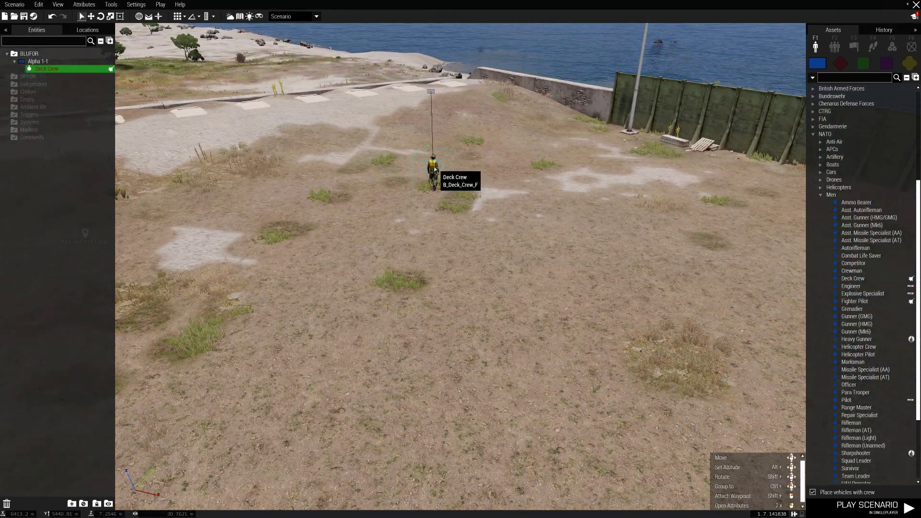
- Make the Deck Crew soldier the player unit in group Alpha 1-1, then return to the 2D map
double_click(434, 178)
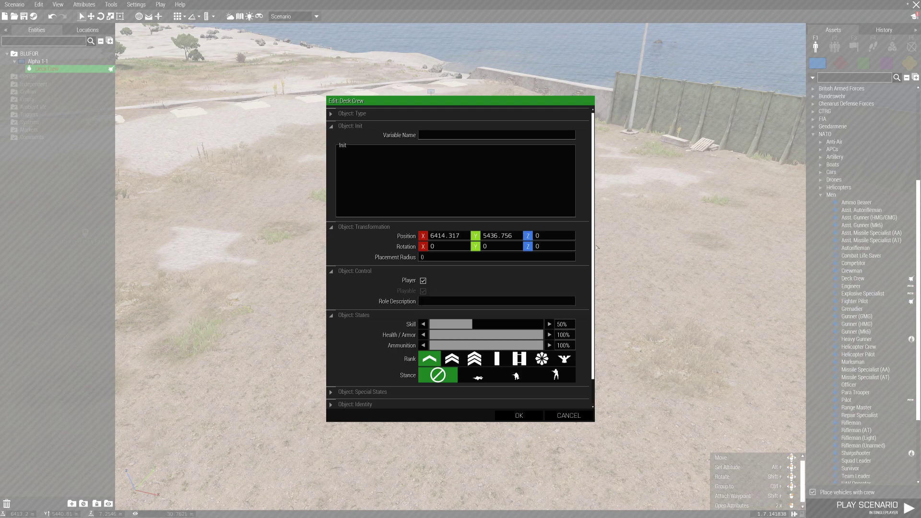
left_click_drag(593, 244, 595, 296)
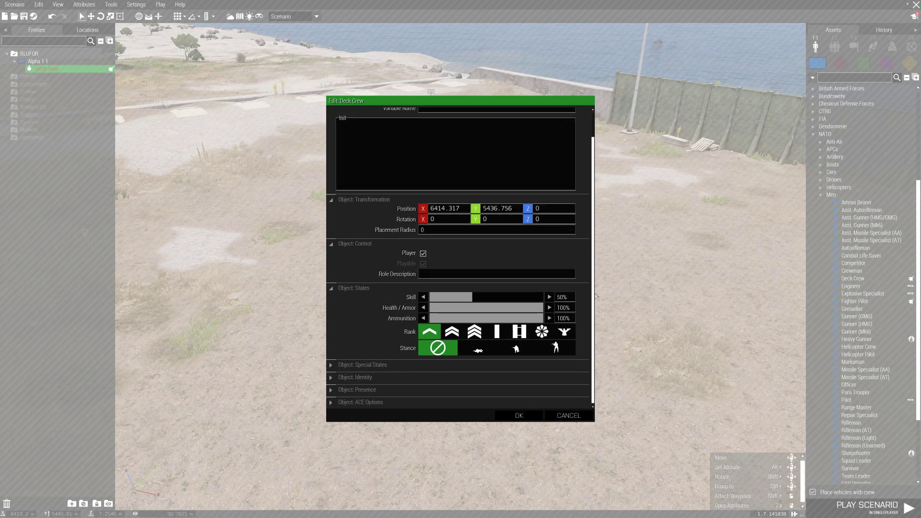
left_click(519, 415)
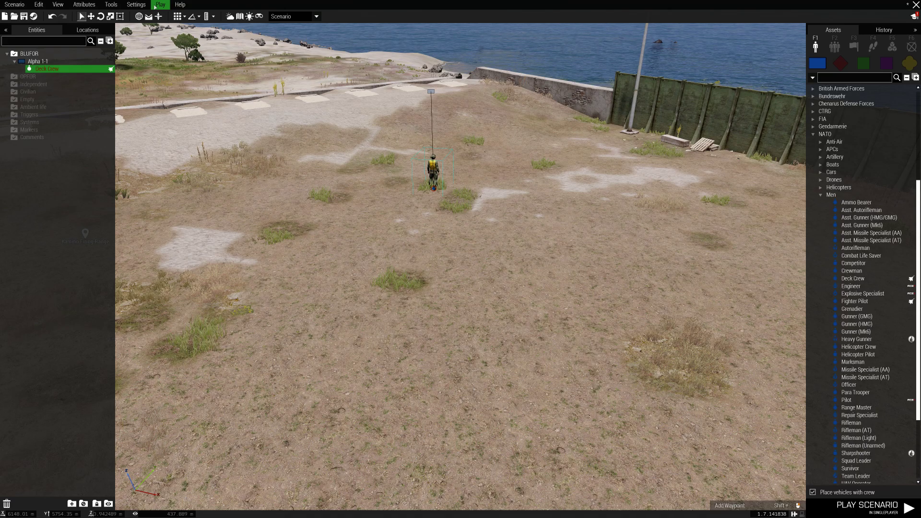
left_click(160, 5)
scroll(338, 145, "down", 5)
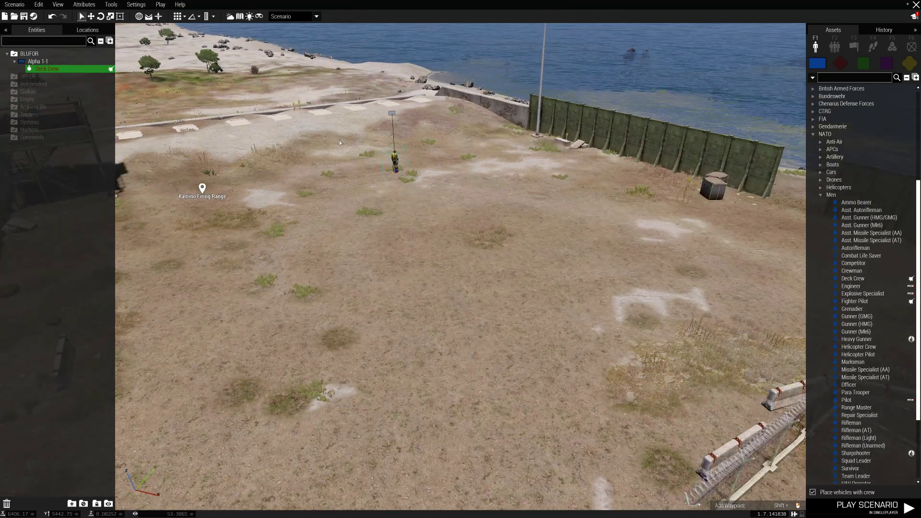
key("m")
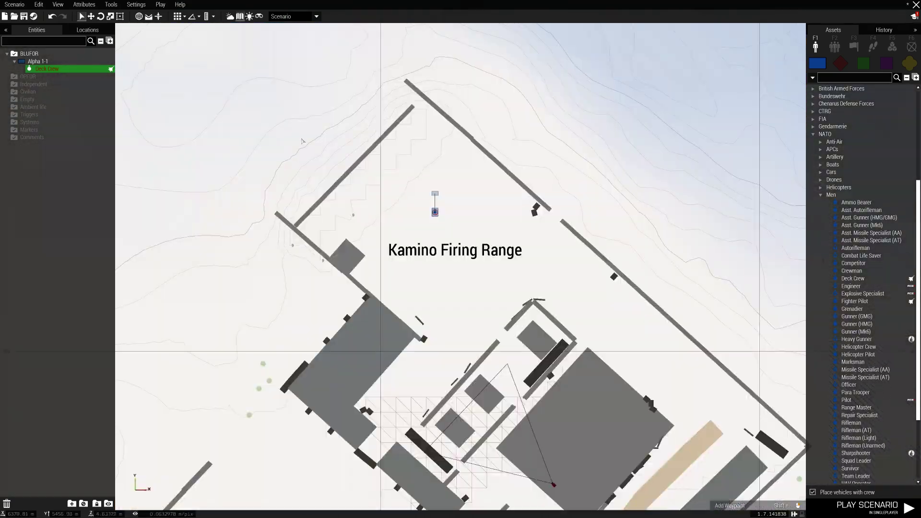
scroll(301, 140, "down", 10)
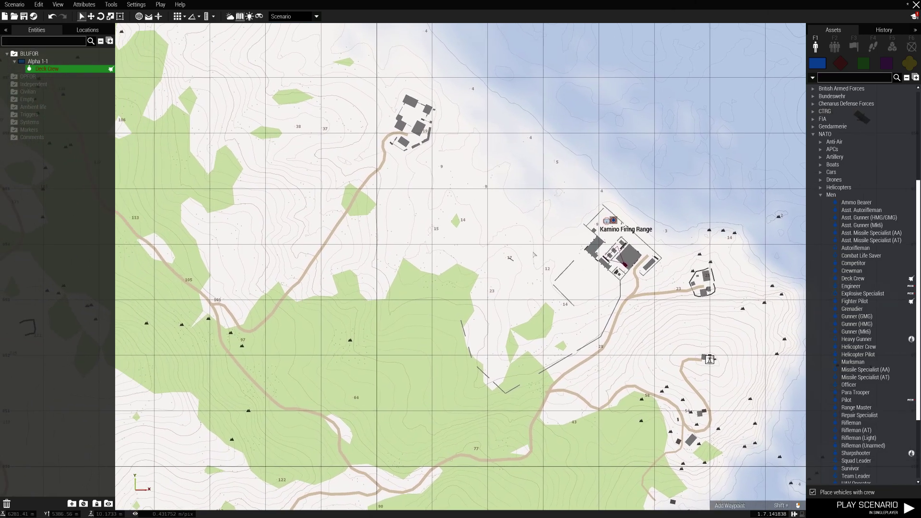
scroll(534, 254, "up", 10)
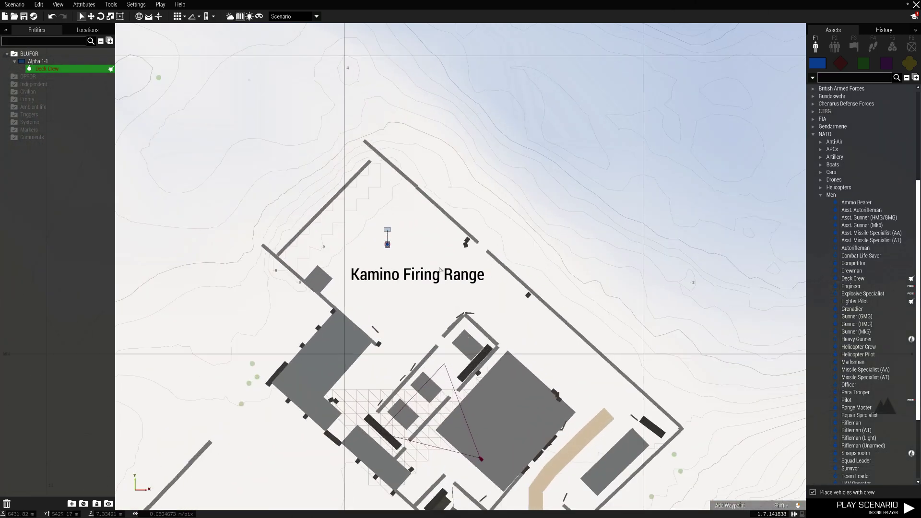
scroll(440, 270, "up", 2)
- Place a Zeus Game Master module beside the soldier at Kamino
left_click(893, 47)
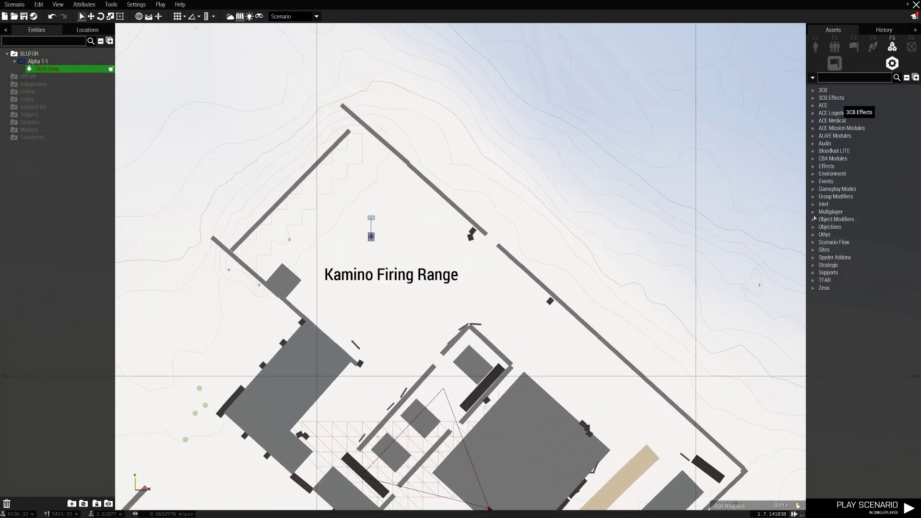
left_click(813, 289)
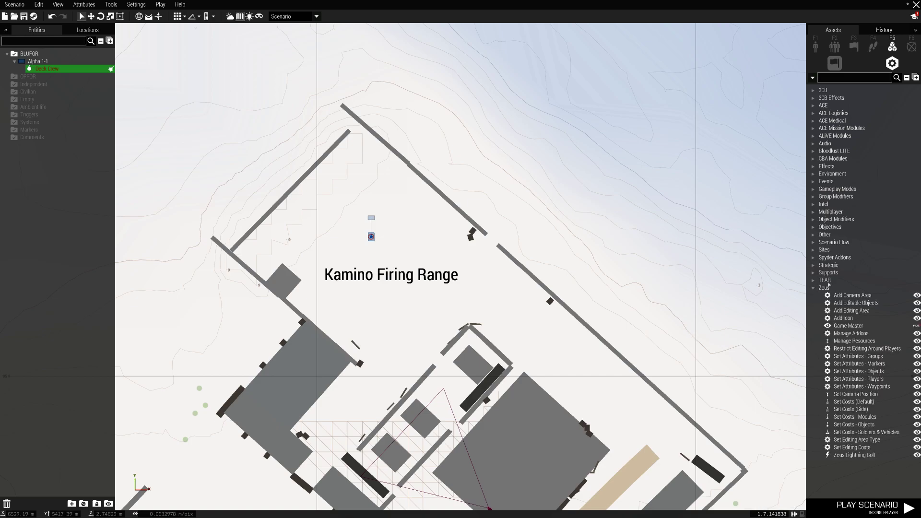
left_click(849, 325)
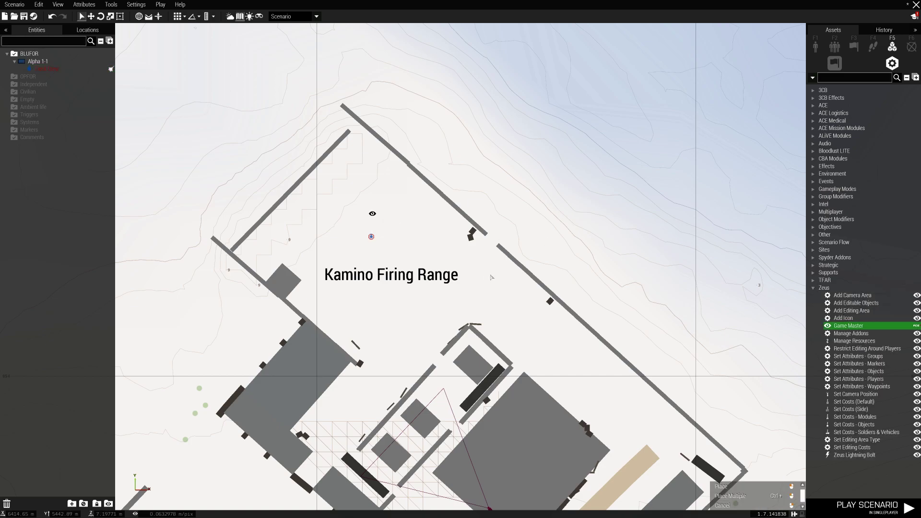
left_click(372, 214)
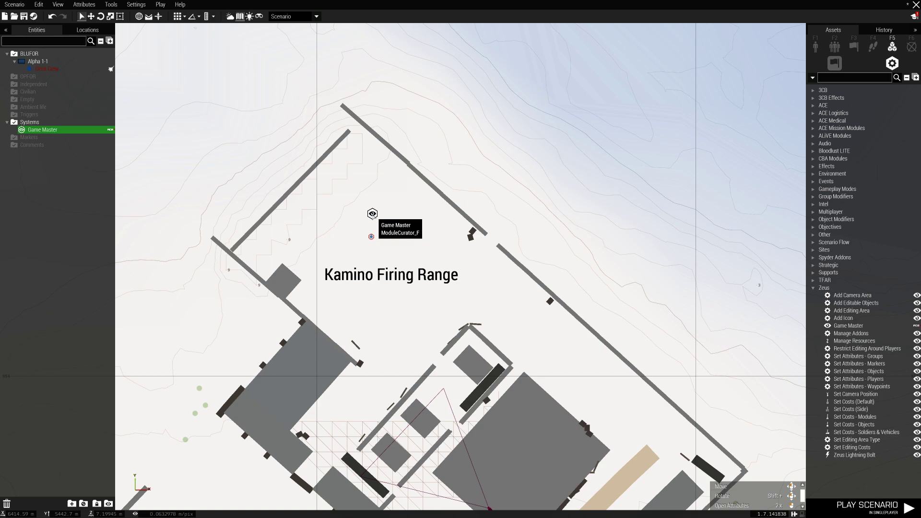
- Set the Game Master module's Owner to #adminLogged
double_click(372, 214)
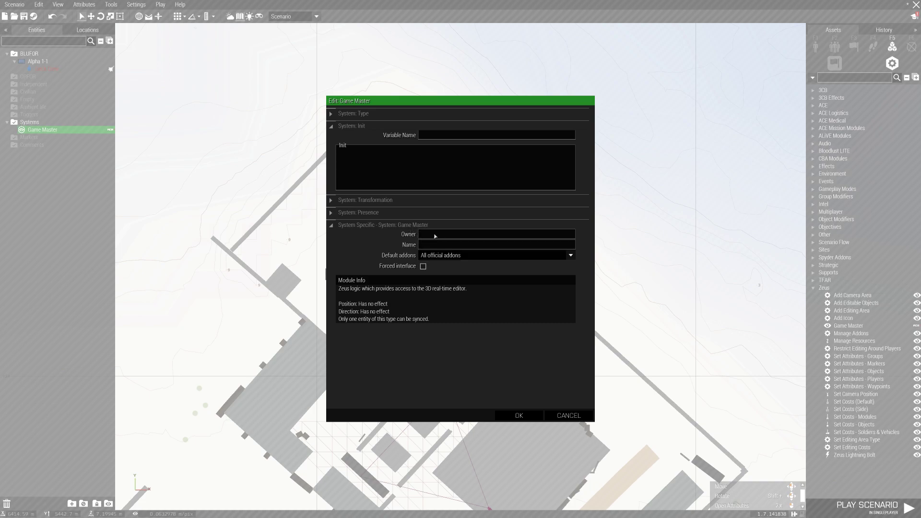
type("#adminLogged")
left_click(525, 416)
scroll(480, 342, "down", 6)
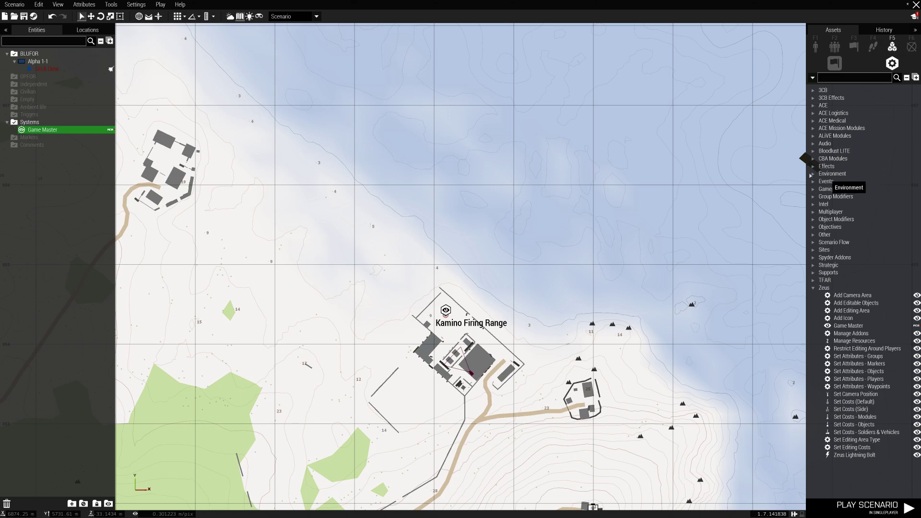
- Place the ALiVE (Required) and ALiVE Data modules north of Kamino Firing Range
left_click(813, 137)
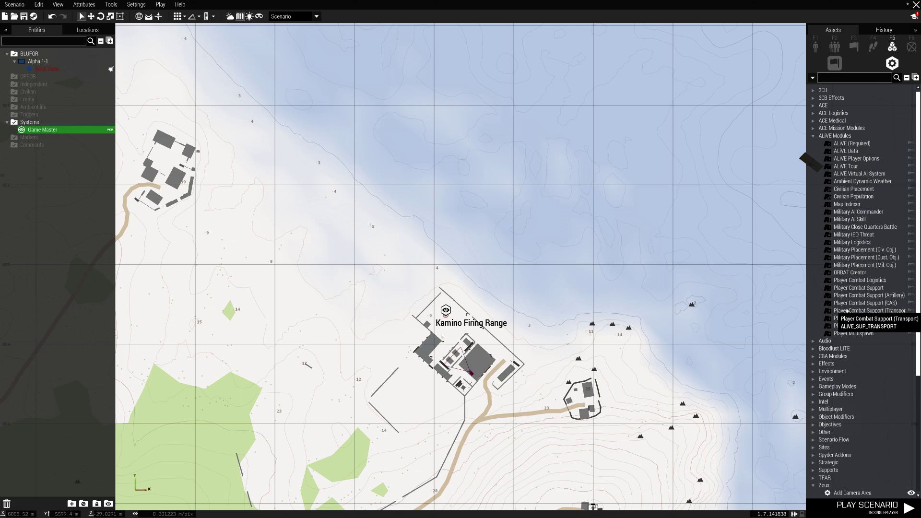
scroll(537, 171, "up", 3)
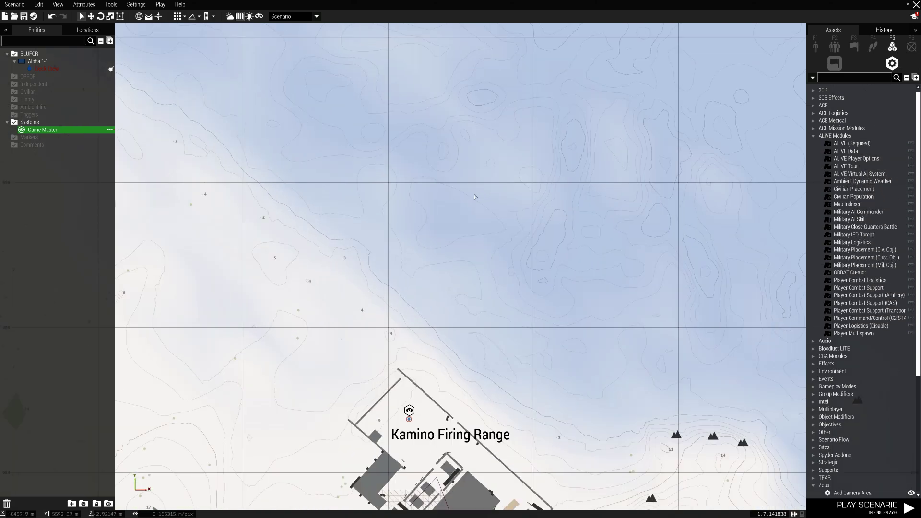
scroll(619, 144, "down", 2)
scroll(619, 144, "up", 1)
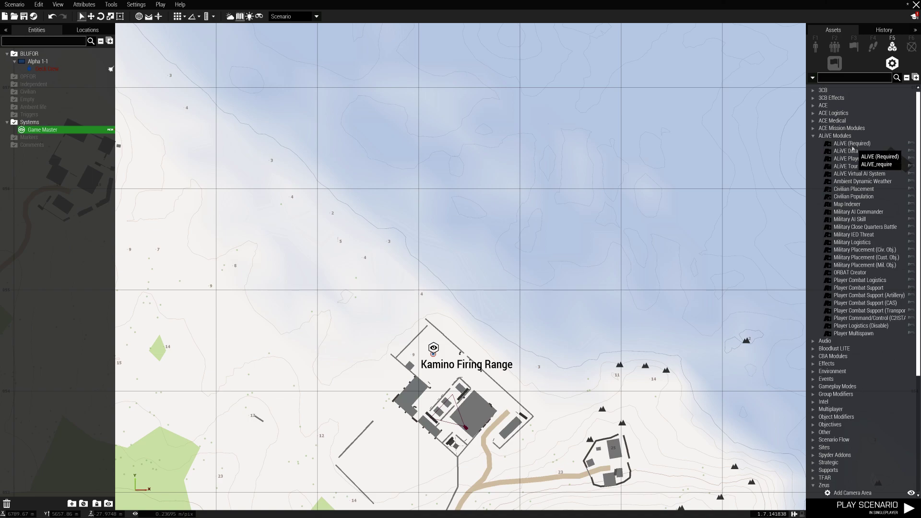
left_click(852, 144)
left_click(455, 214)
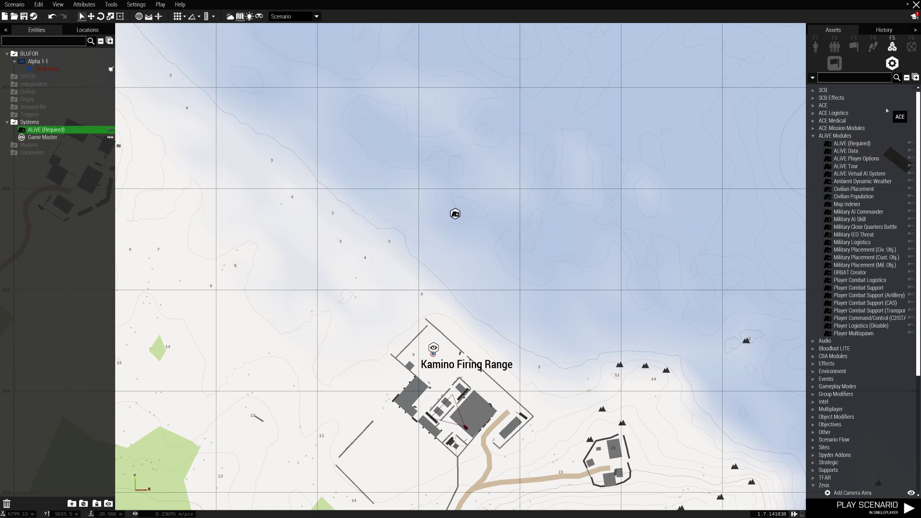
left_click(845, 151)
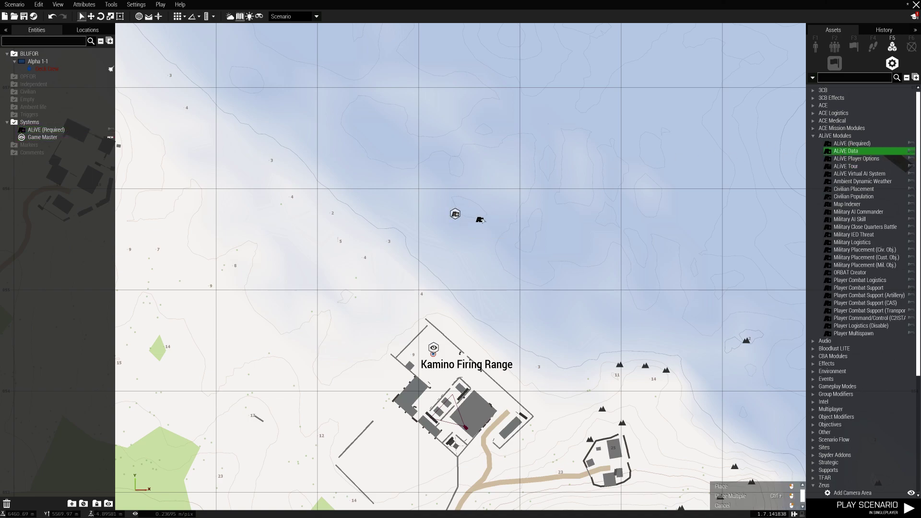
left_click(482, 213)
- Add the ALiVE Virtual AI System module beside the other two
scroll(475, 206, "down", 4)
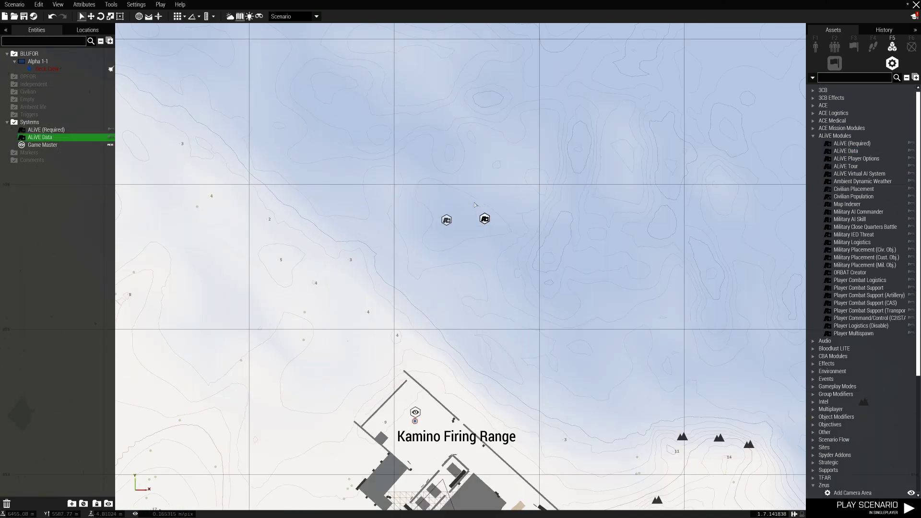
scroll(475, 206, "up", 4)
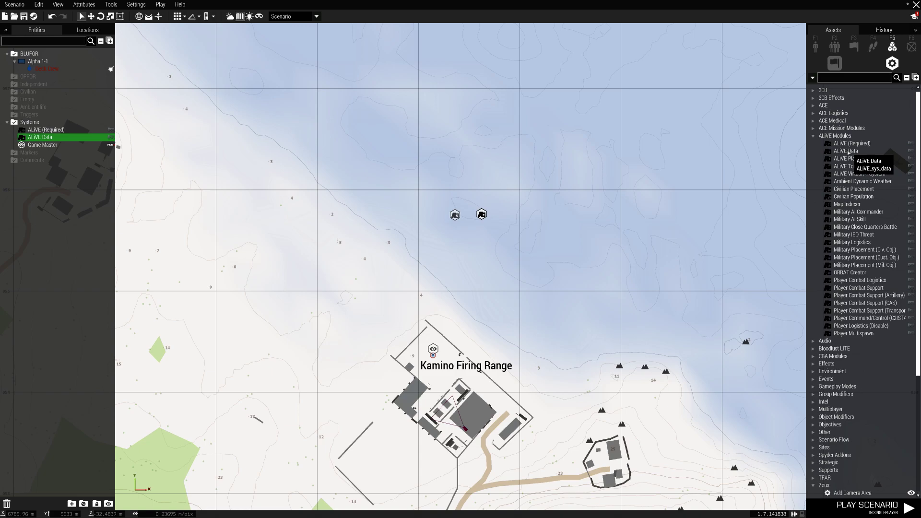
left_click(841, 174)
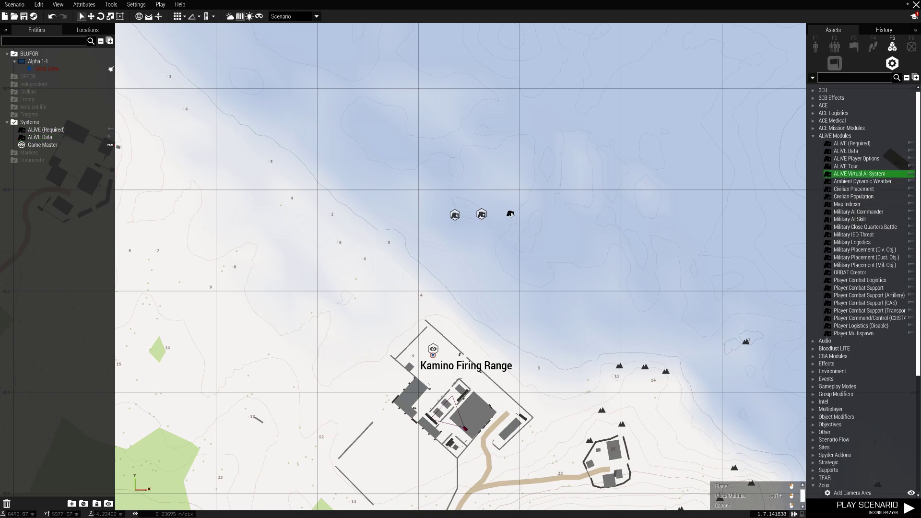
left_click(511, 214)
scroll(464, 212, "up", 1)
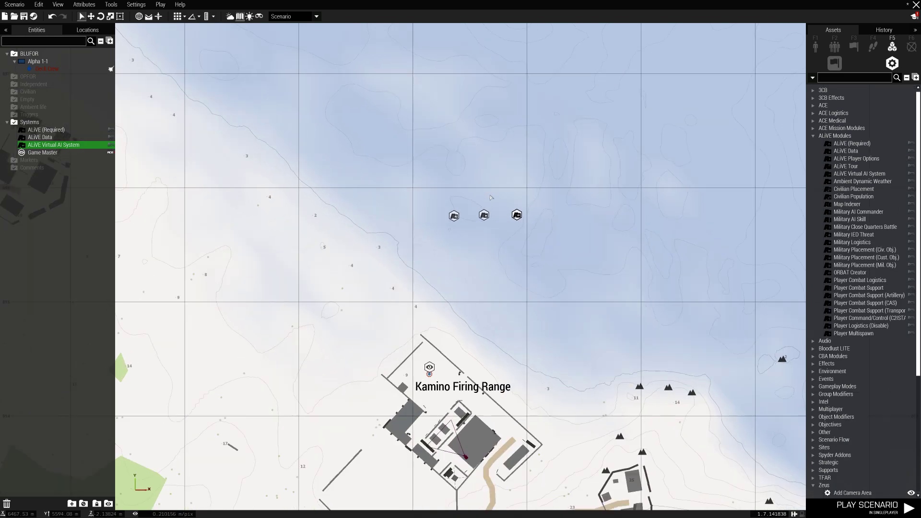
scroll(491, 197, "up", 3)
scroll(490, 197, "down", 1)
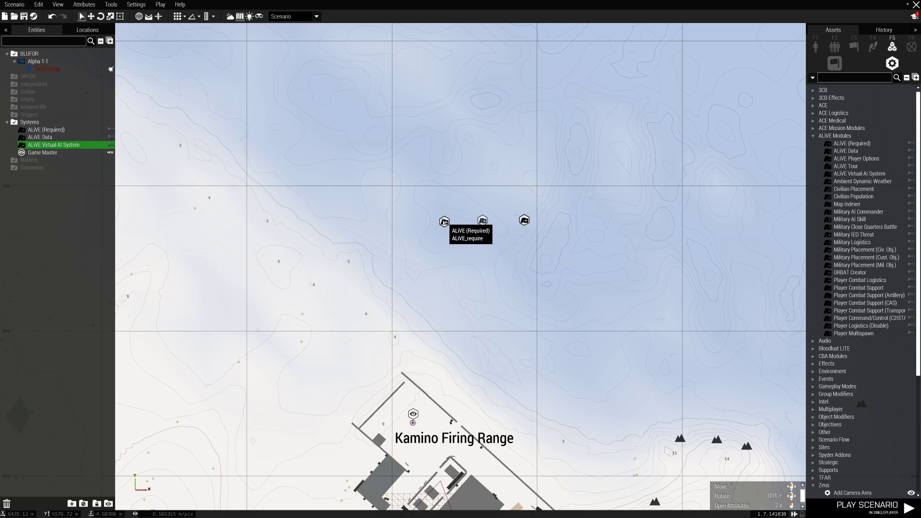
double_click(444, 221)
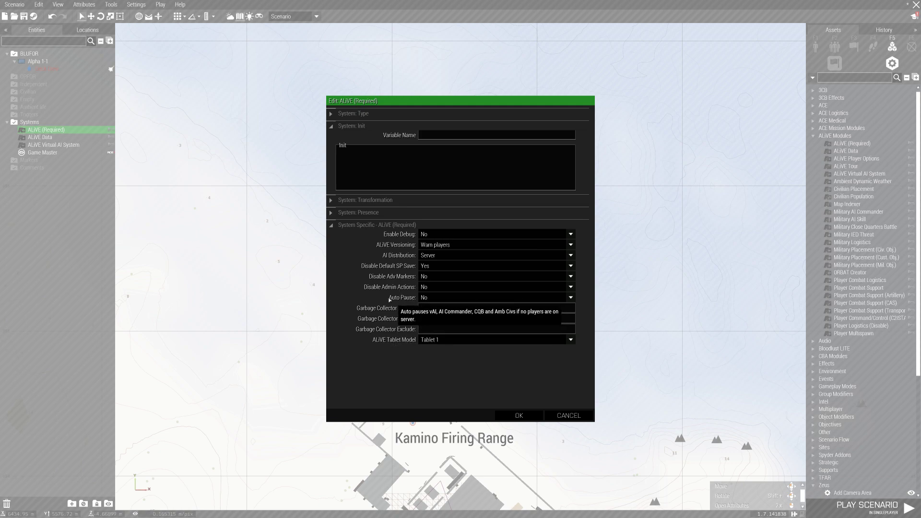
- Leave ALiVE (Required) unchanged and move the Data and Virtual AI System modules apart
left_click(571, 415)
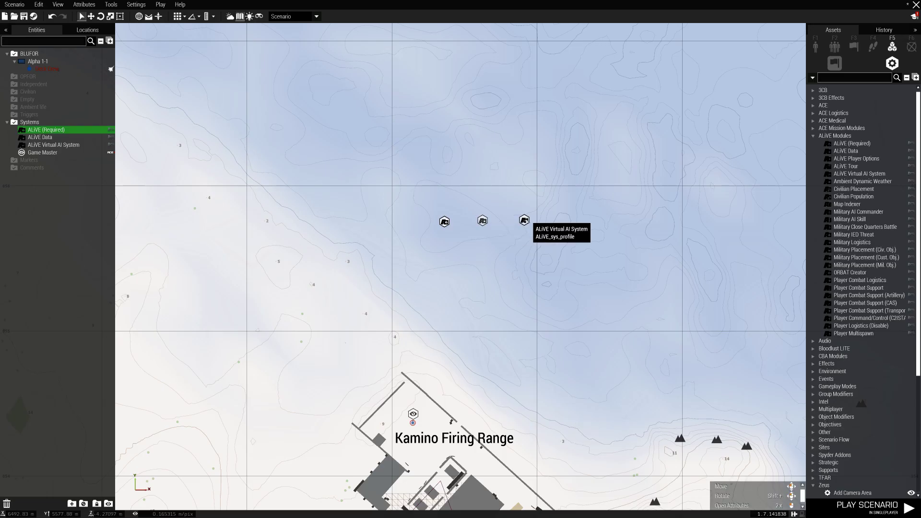
left_click_drag(482, 222, 478, 270)
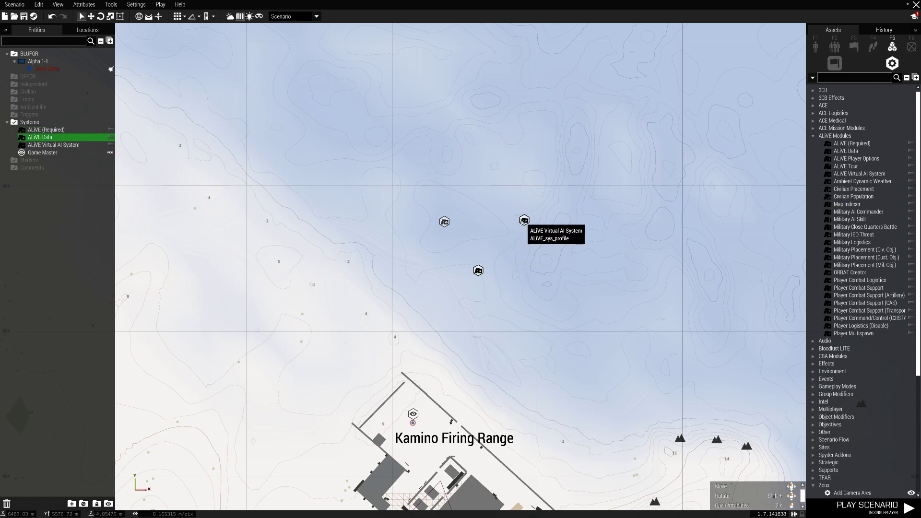
left_click_drag(524, 220, 467, 225)
- Set the Virtual AI System to Only virtualize synced units, with Spawn Radius 1500
double_click(467, 225)
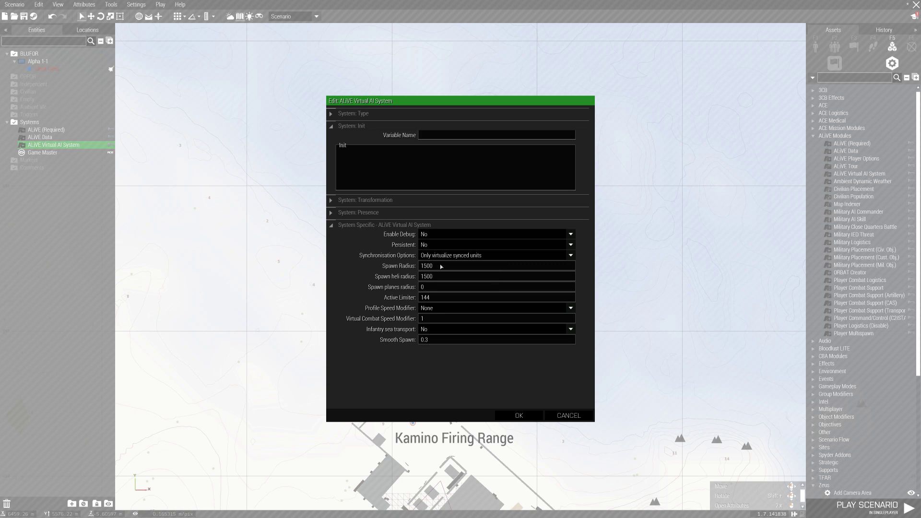
left_click(519, 416)
scroll(540, 321, "down", 10)
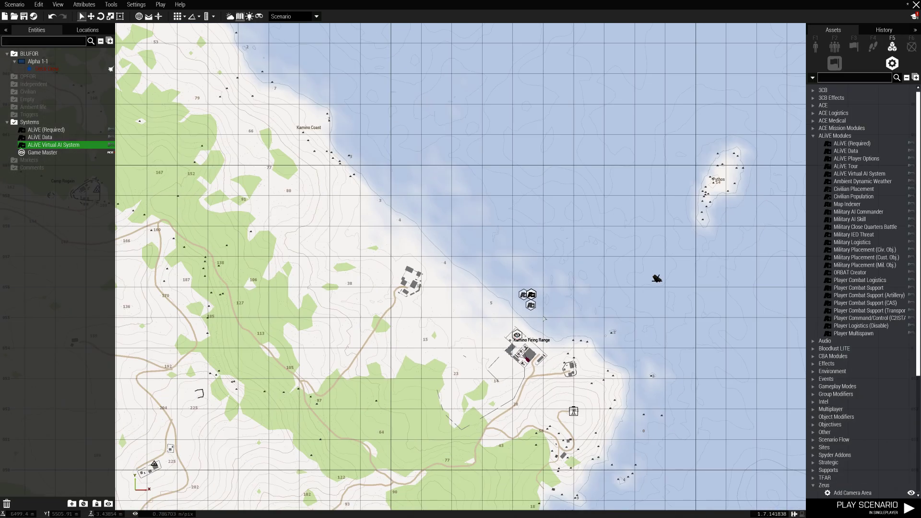
- Draw rectangle area markers over Stratis Air Base and the Kamino base
scroll(540, 320, "up", 3)
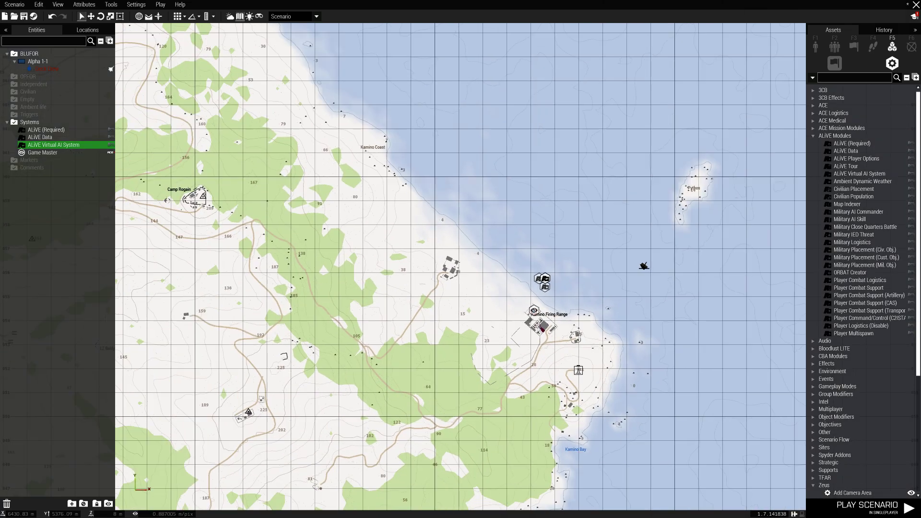
scroll(384, 306, "up", 5)
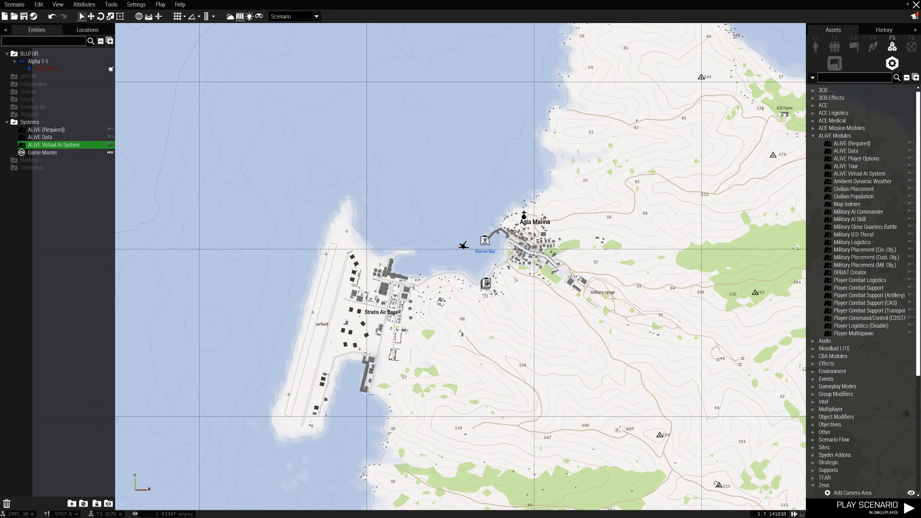
key("F6")
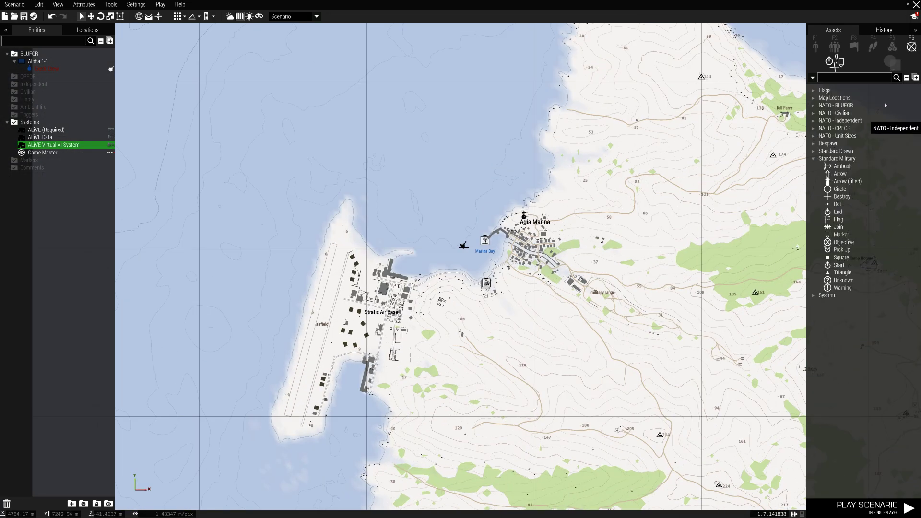
left_click(892, 64)
left_click(837, 98)
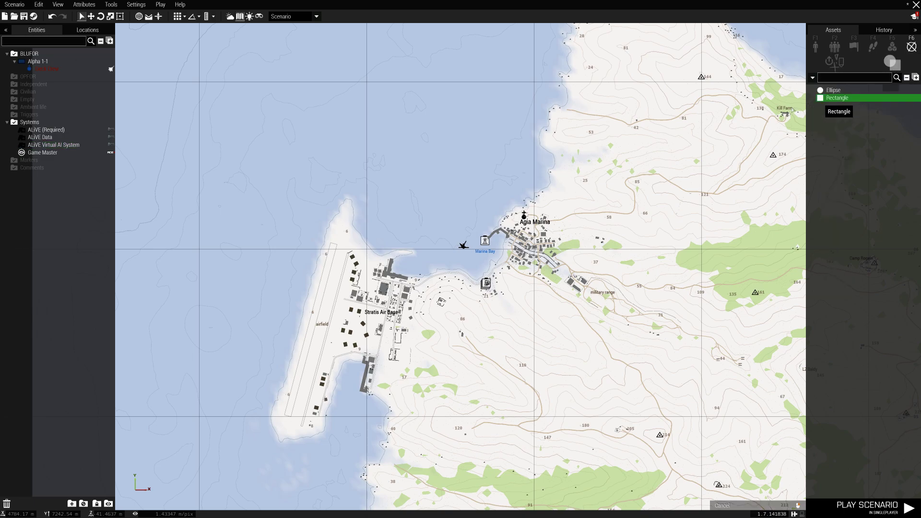
mouse_move(243, 190)
left_mouse_down()
mouse_move(427, 438)
mouse_move(474, 455)
left_mouse_up()
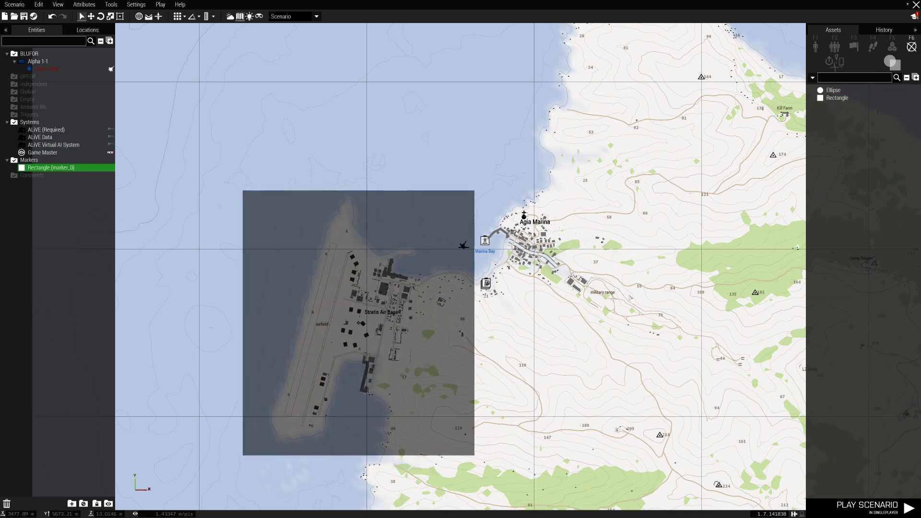
mouse_move(580, 301)
right_mouse_down()
mouse_move(339, 275)
mouse_move(232, 283)
mouse_move(10, 233)
right_mouse_up()
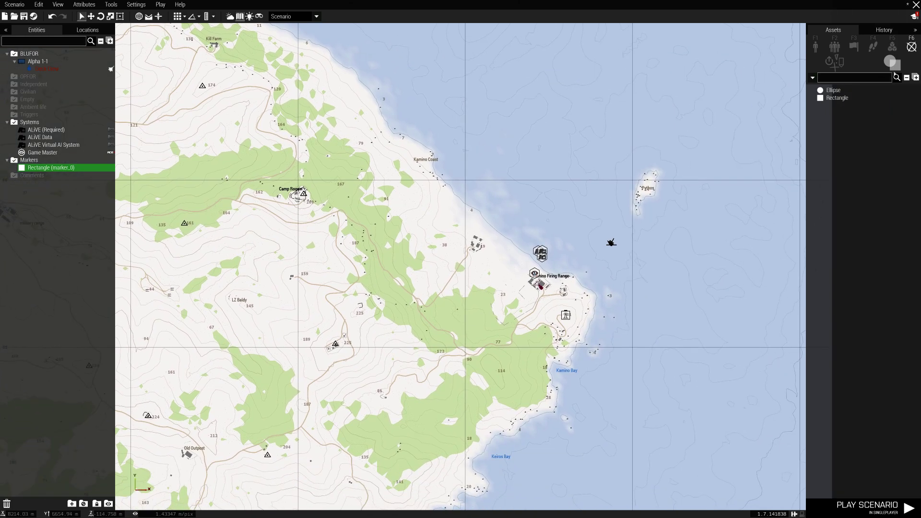
left_click(829, 98)
left_click_drag(489, 200, 655, 422)
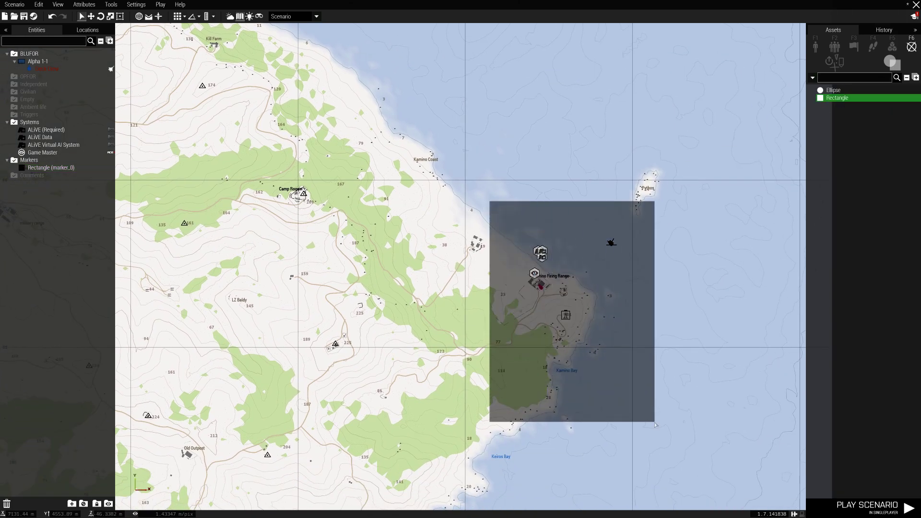
right_click_drag(311, 277, 635, 289)
right_click_drag(114, 269, 293, 258)
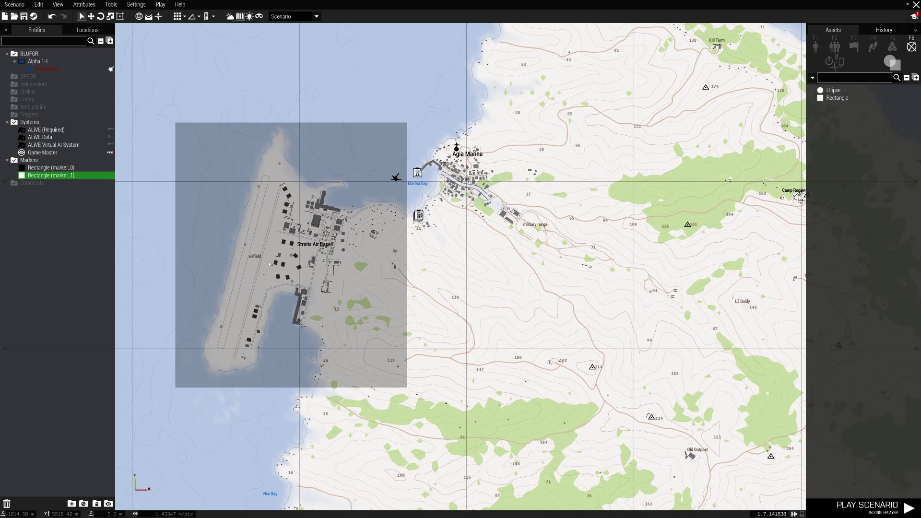
- Name the airfield rectangle OPFOR
double_click(294, 258)
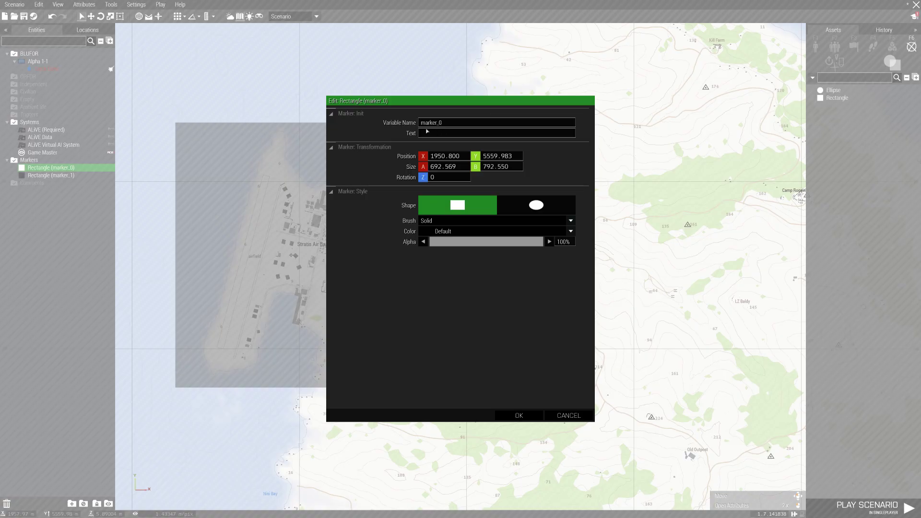
double_click(451, 126)
type("P(FP")
key("BackSpace")
key("BackSpace")
key("BackSpace")
type("FOR")
left_click(518, 416)
key("d")
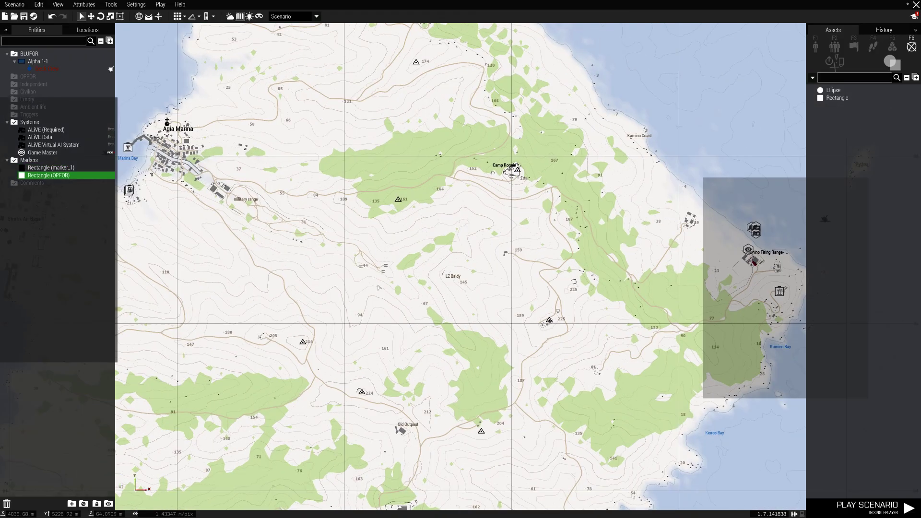
- Name the Kamino rectangle BLUFOR
double_click(578, 251)
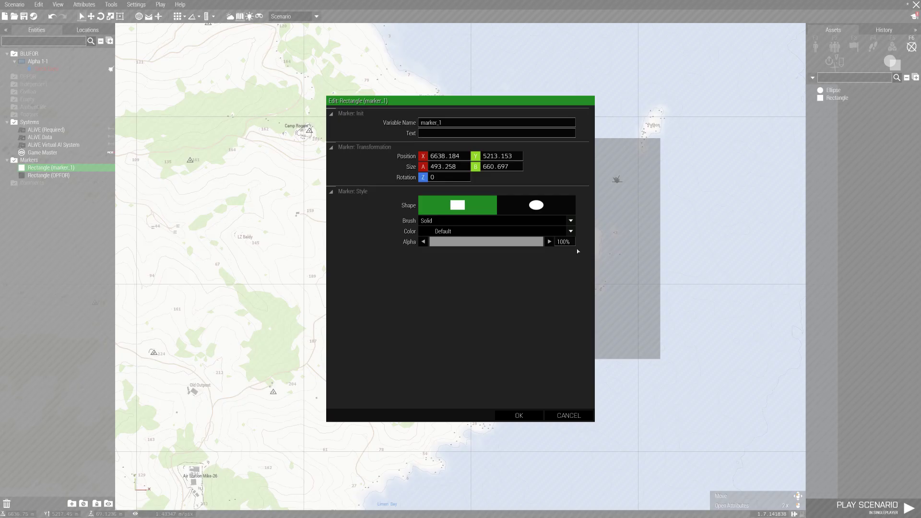
left_click(447, 124)
type("BLUFOR")
left_click(519, 415)
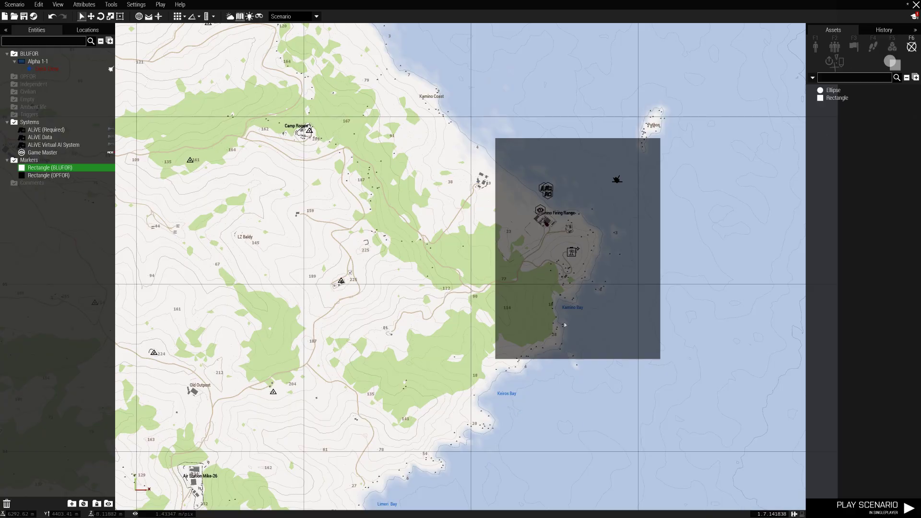
- Place Military AI Commander modules near Kamino and at Stratis Air Base
left_click(893, 48)
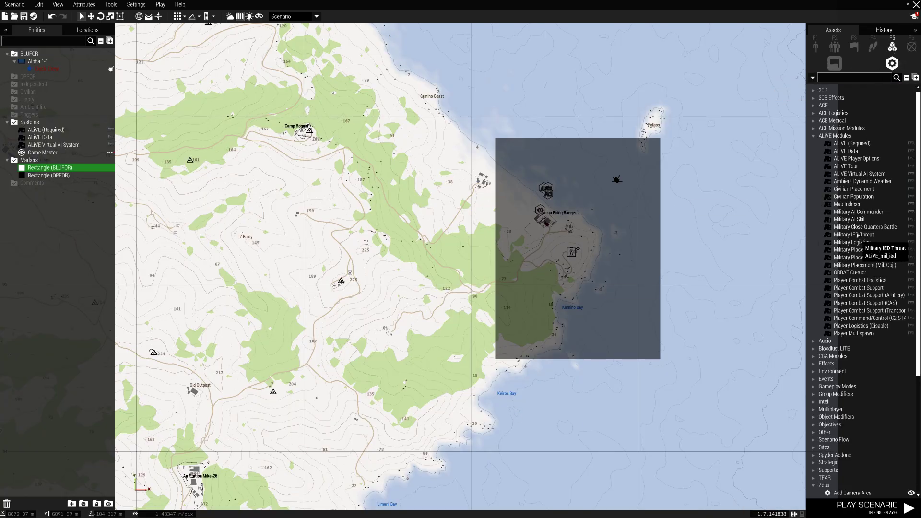
left_click(844, 212)
left_click(546, 253)
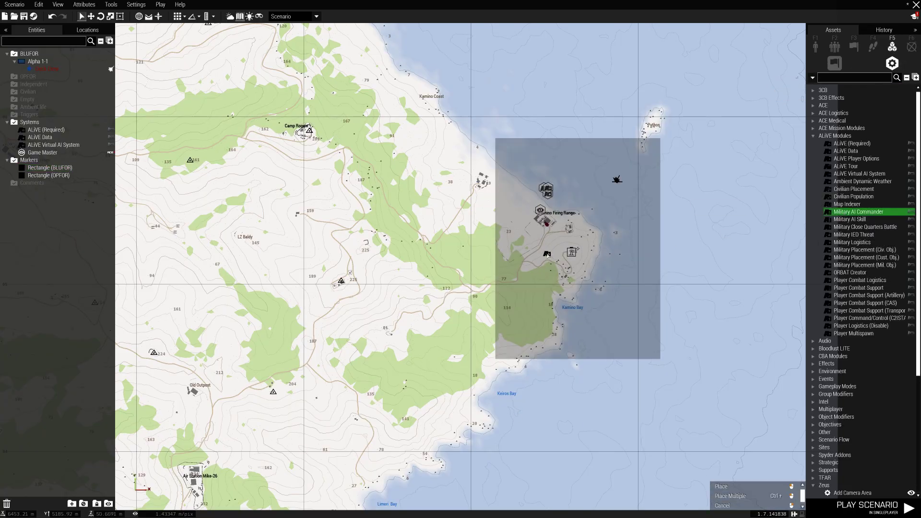
right_click_drag(547, 254, 730, 229)
left_click(859, 211)
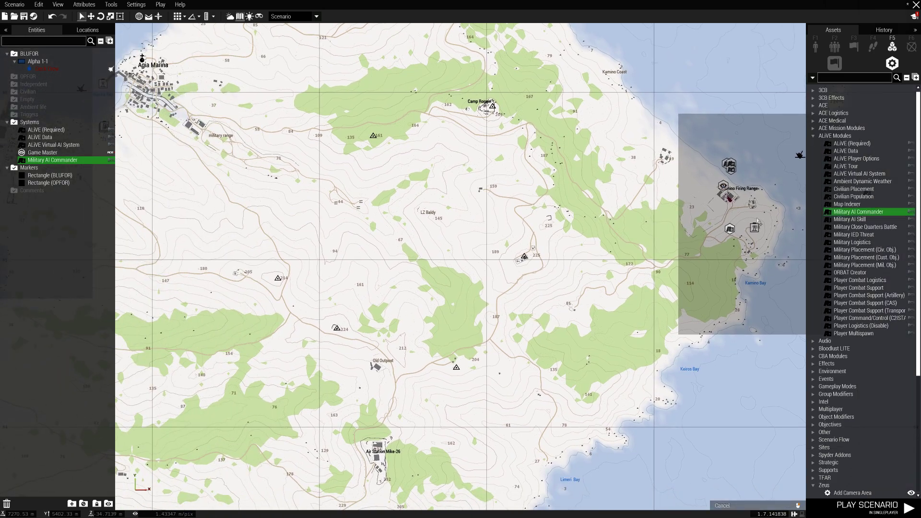
right_click_drag(282, 236, 549, 244)
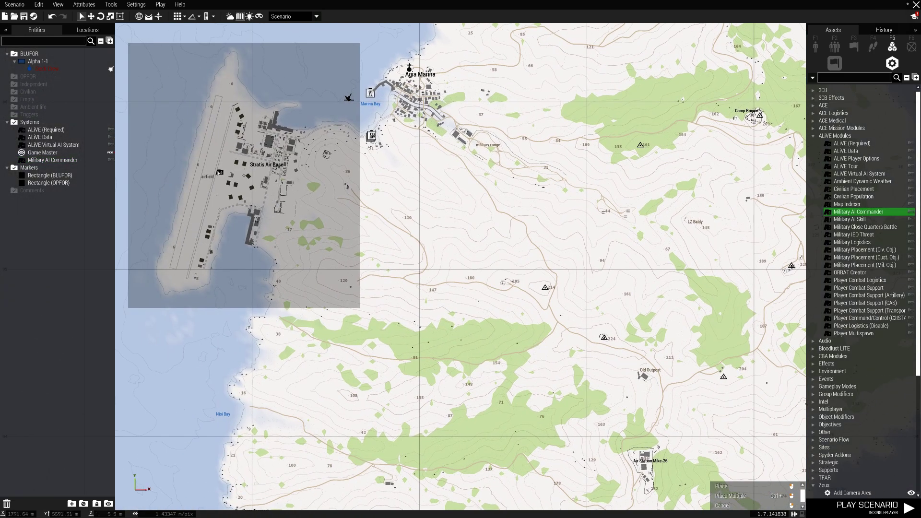
left_click(225, 171)
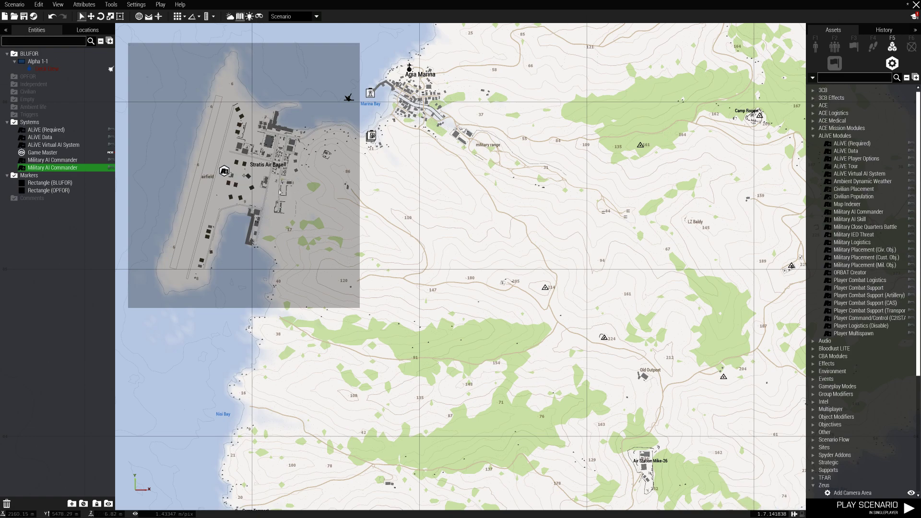
right_click_drag(225, 172, 262, 197)
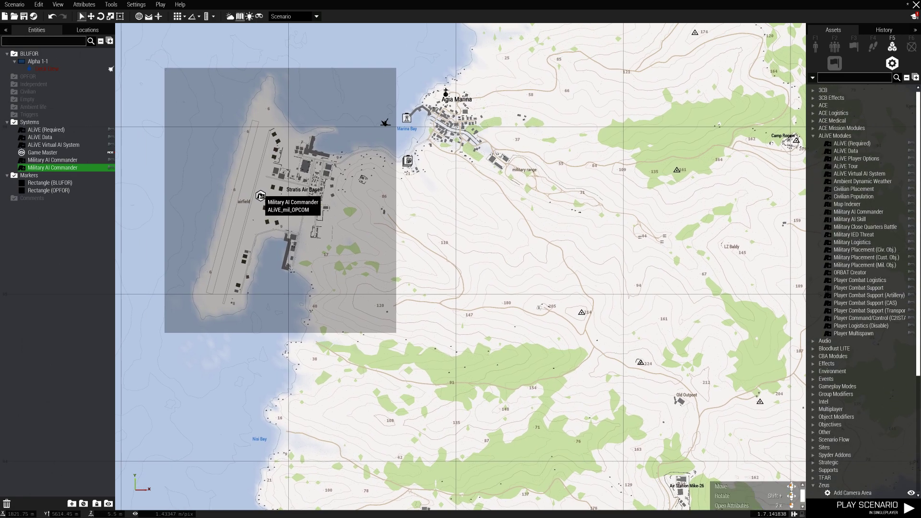
double_click(260, 196)
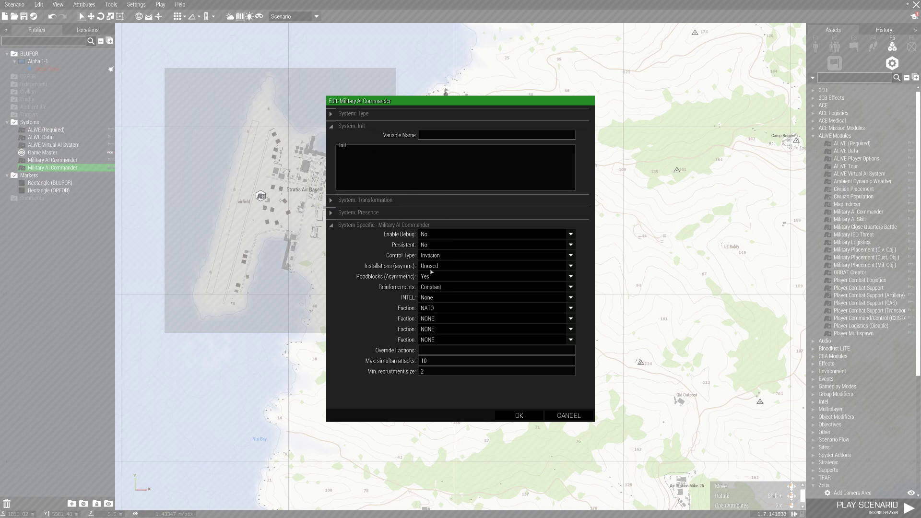
- Set the air base commander to Invasion control type with the CSAT faction
left_click(436, 256)
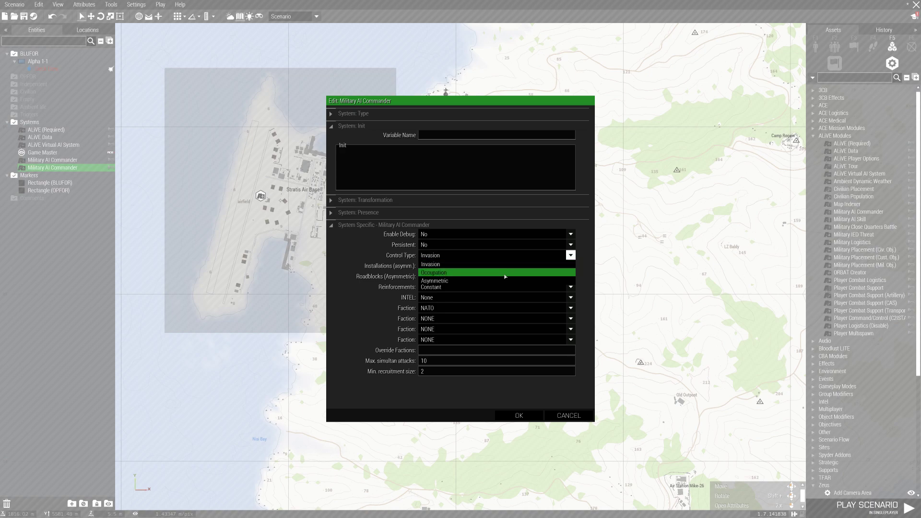
left_click(438, 264)
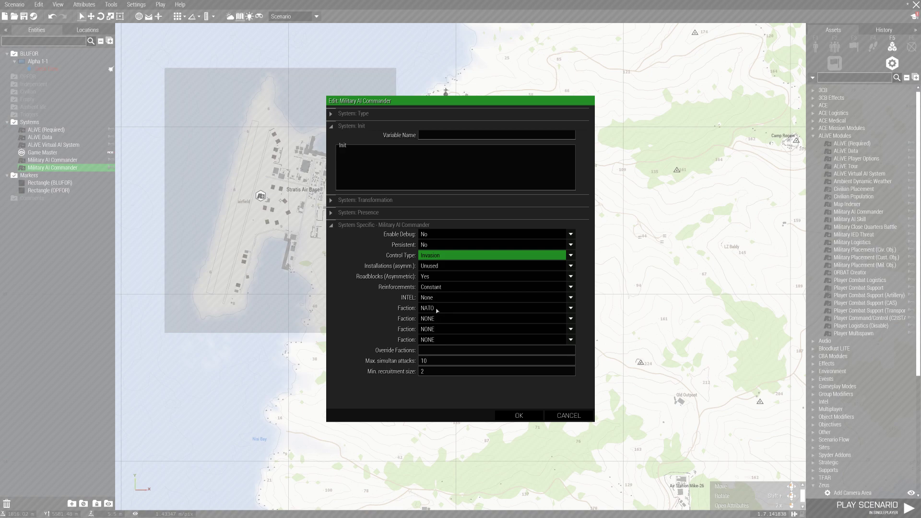
left_click(456, 308)
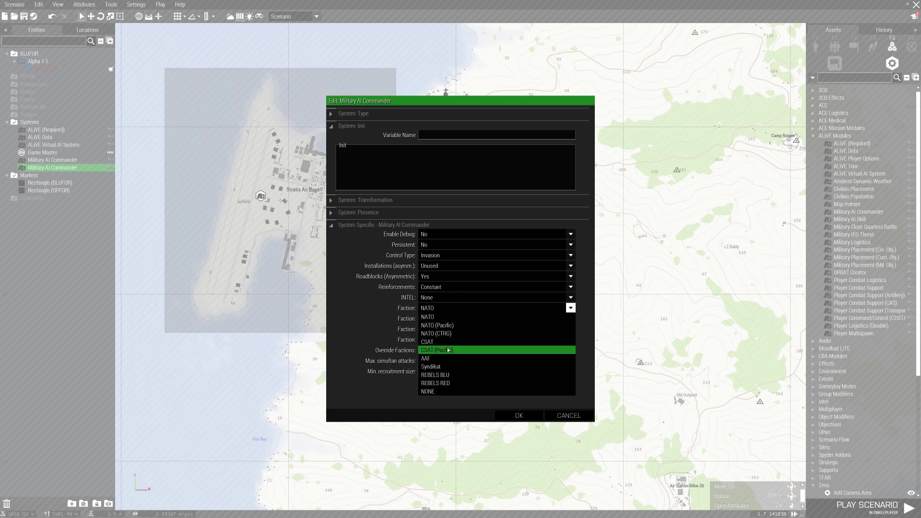
left_click(450, 342)
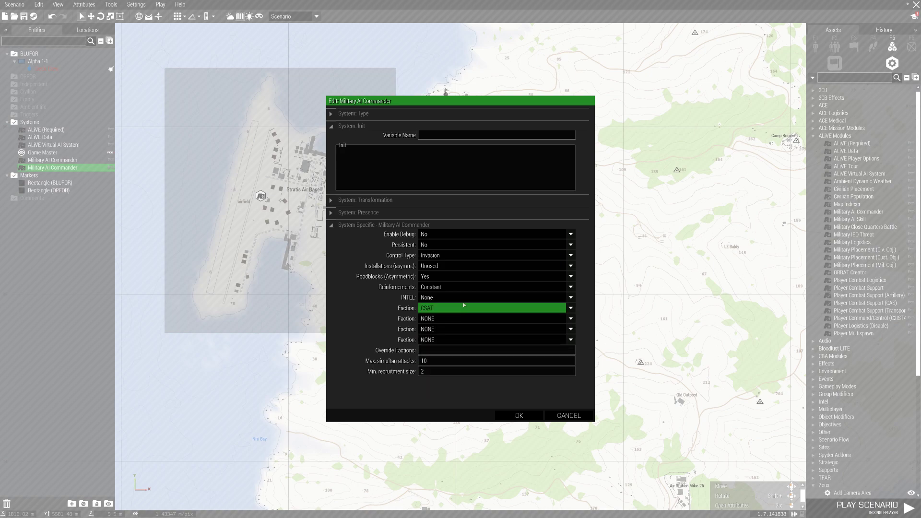
left_click(519, 416)
- Keep the eastern Kamino commander on the NATO faction
key("d")
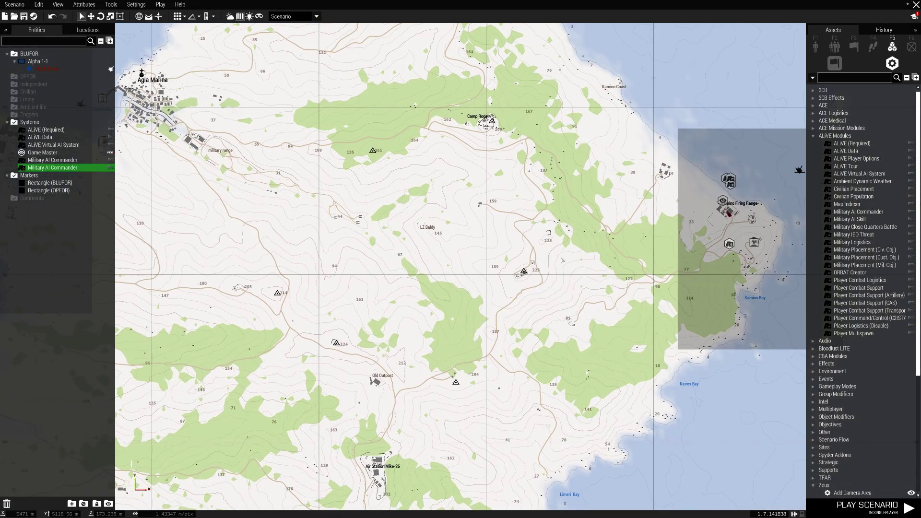
double_click(604, 241)
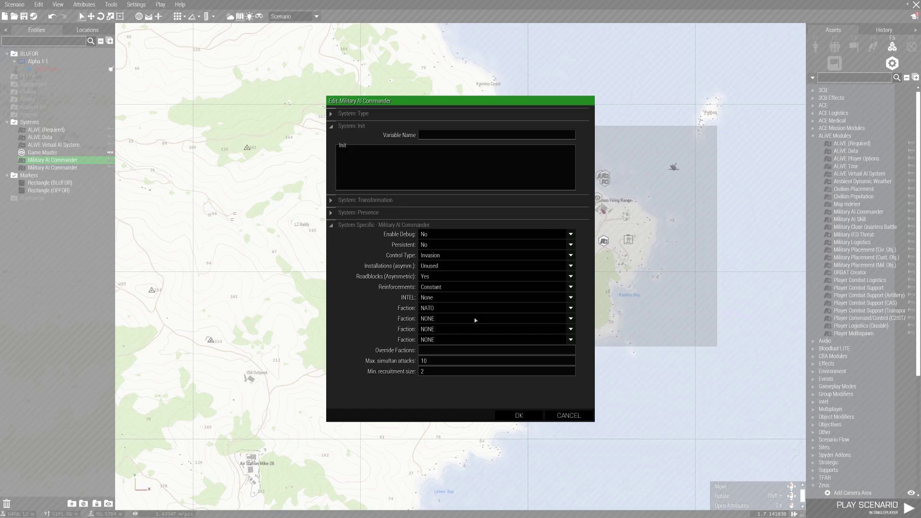
left_click(441, 309)
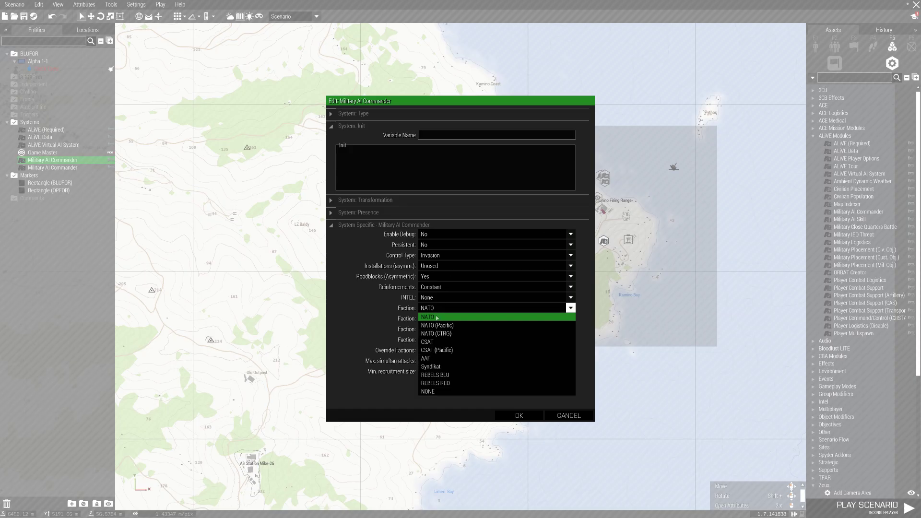
left_click(437, 317)
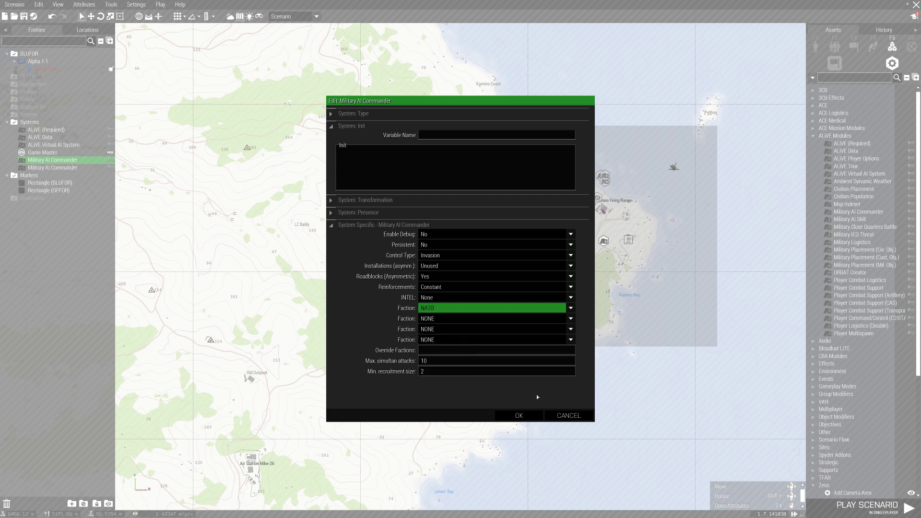
left_click(519, 416)
scroll(357, 263, "down", 3)
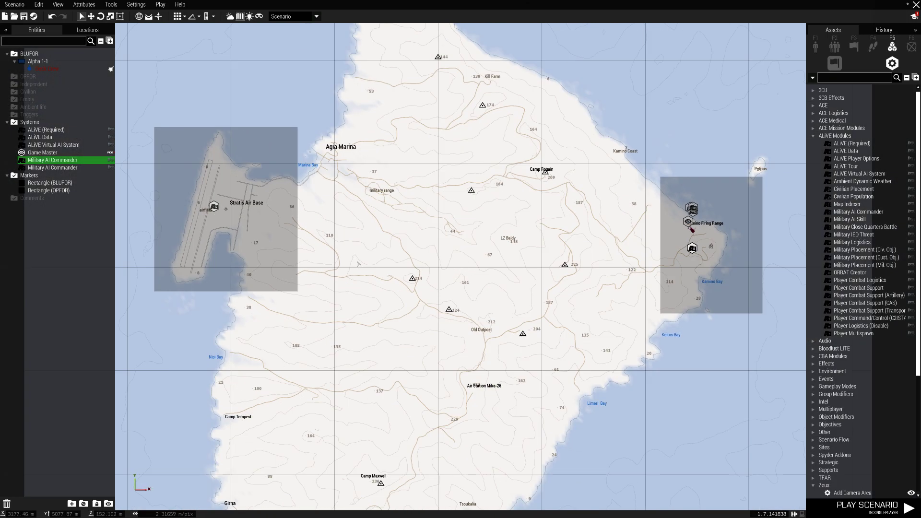
scroll(272, 269, "up", 3)
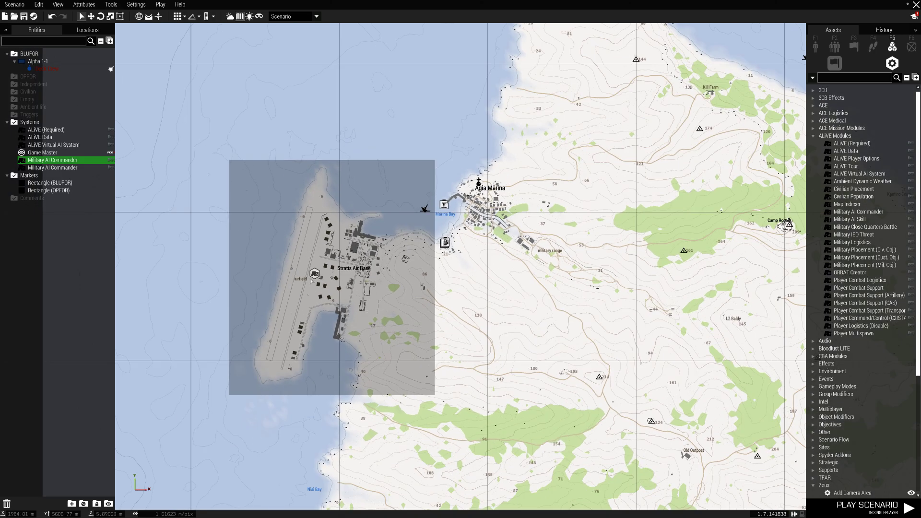
scroll(312, 283, "up", 3)
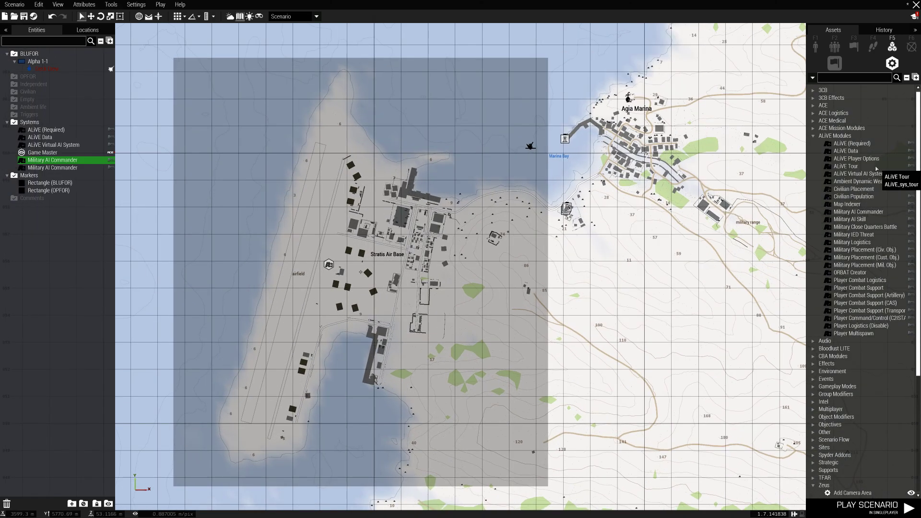
scroll(876, 169, "down", 1)
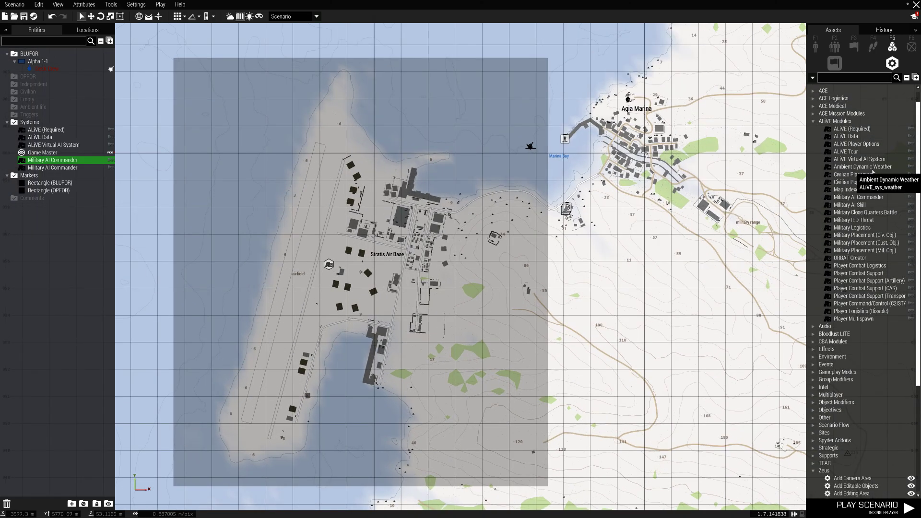
- Place Military Placement (Civ. Obj.) and (Mil. Obj.) modules side by side on the airfield
left_click(856, 236)
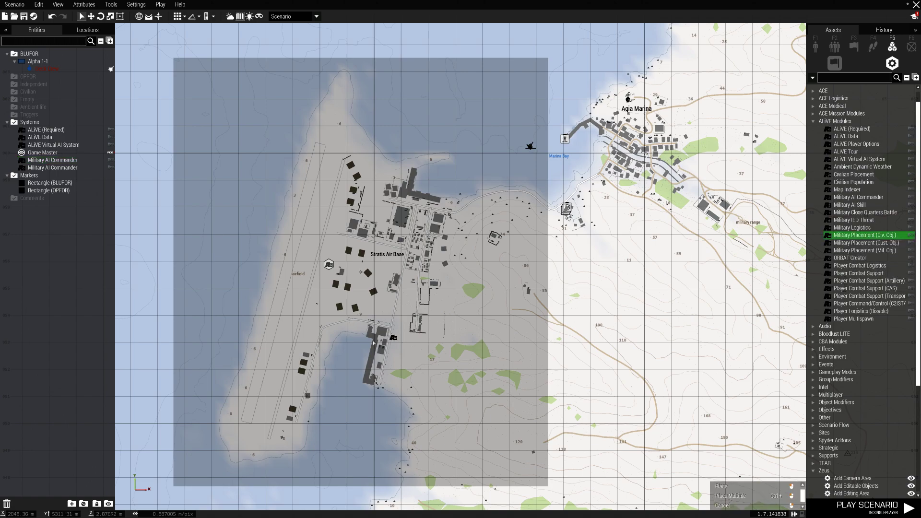
left_click(266, 319)
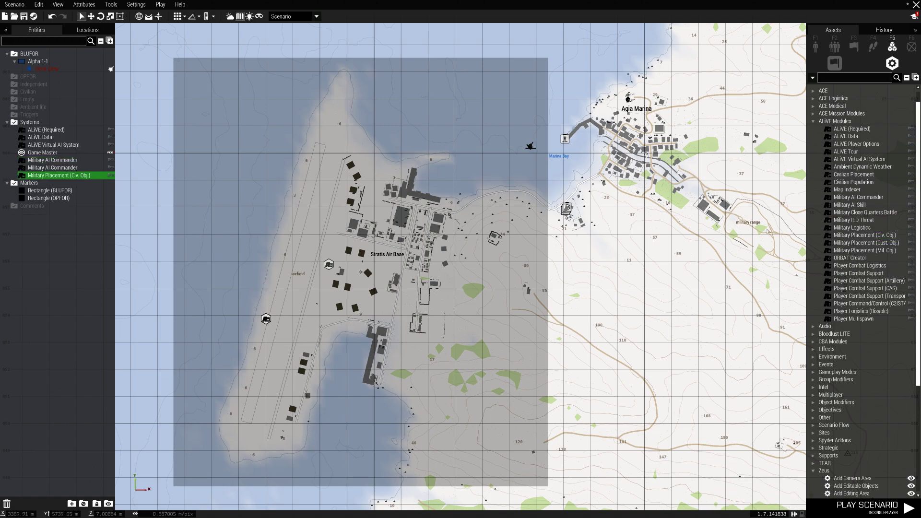
left_click(862, 250)
left_click(305, 314)
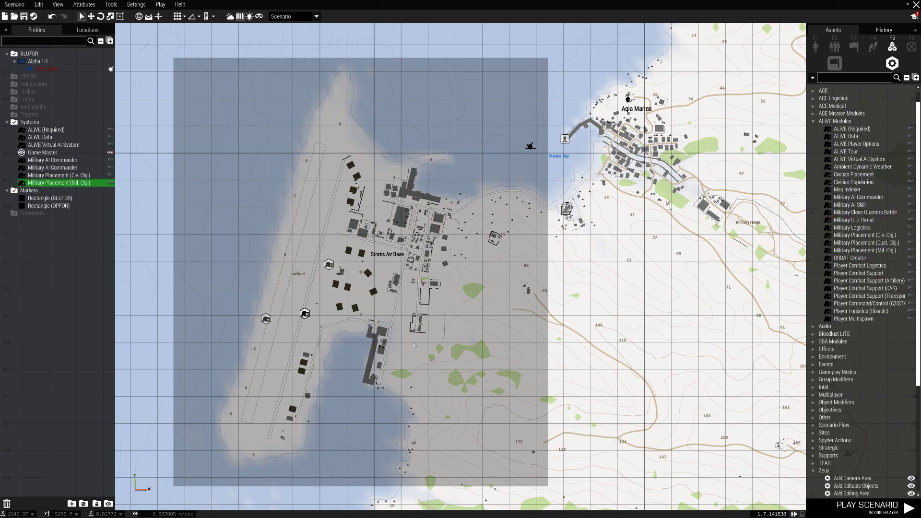
scroll(403, 336, "up", 2)
scroll(335, 317, "down", 3)
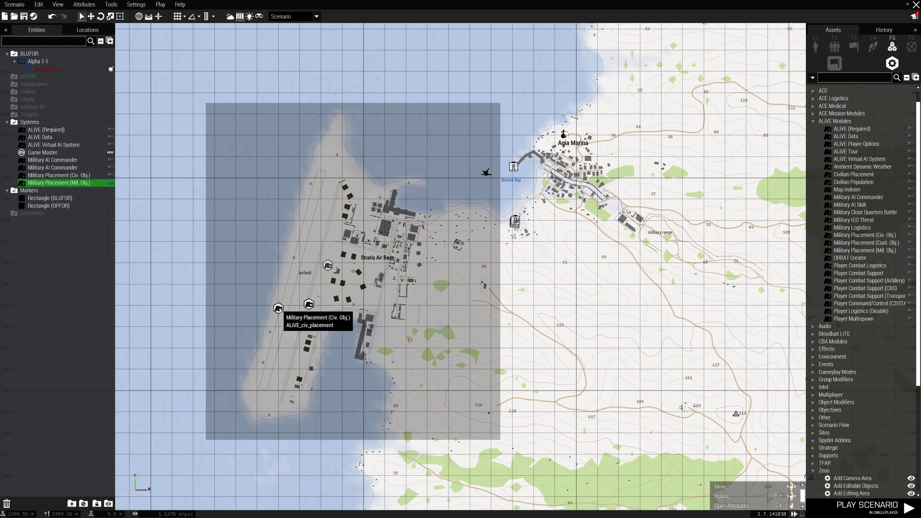
scroll(279, 311, "down", 1)
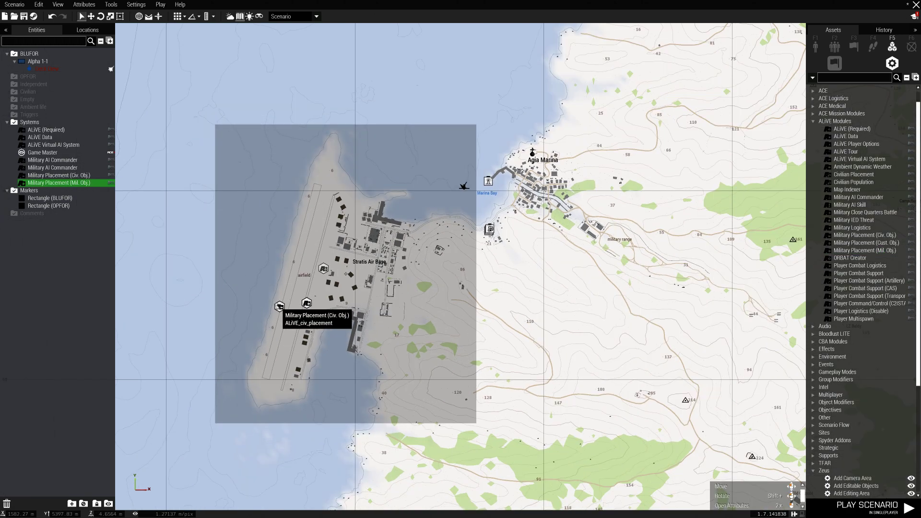
double_click(280, 308)
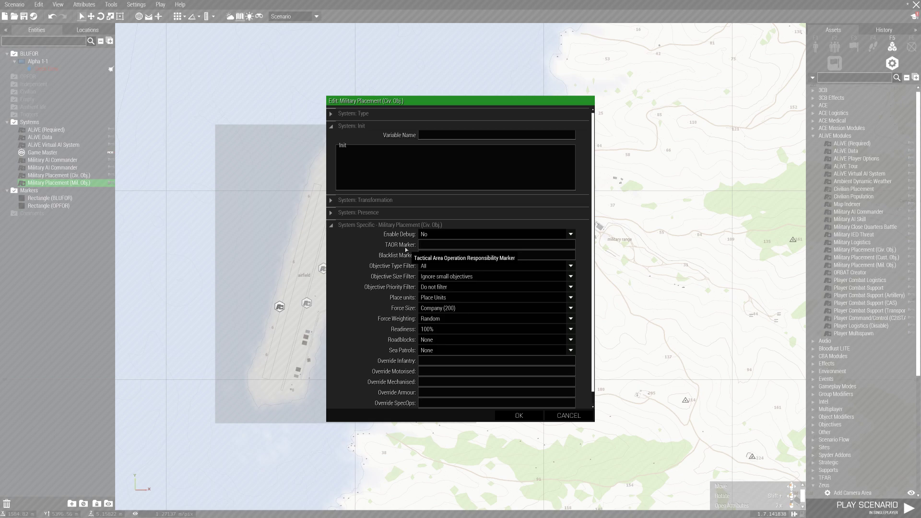
- Review the Civ. Obj. placement module's attributes and close them without changes
left_click(568, 415)
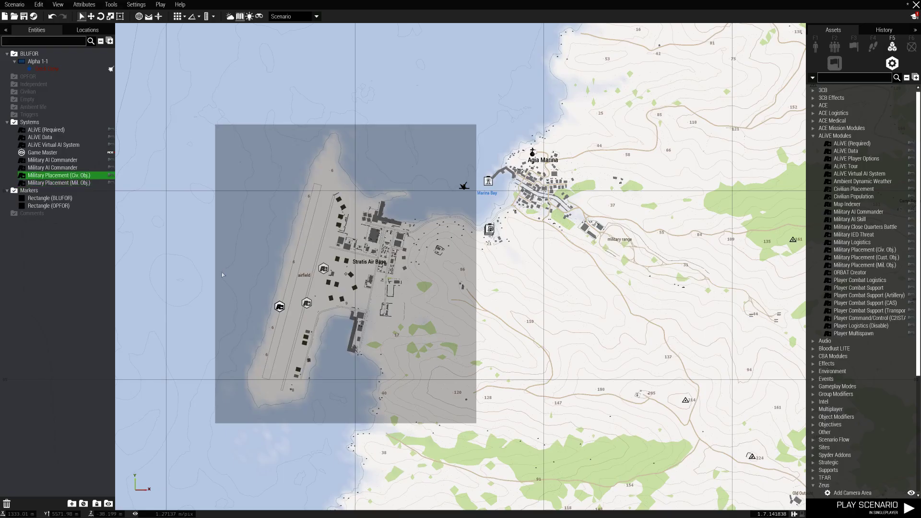
double_click(281, 306)
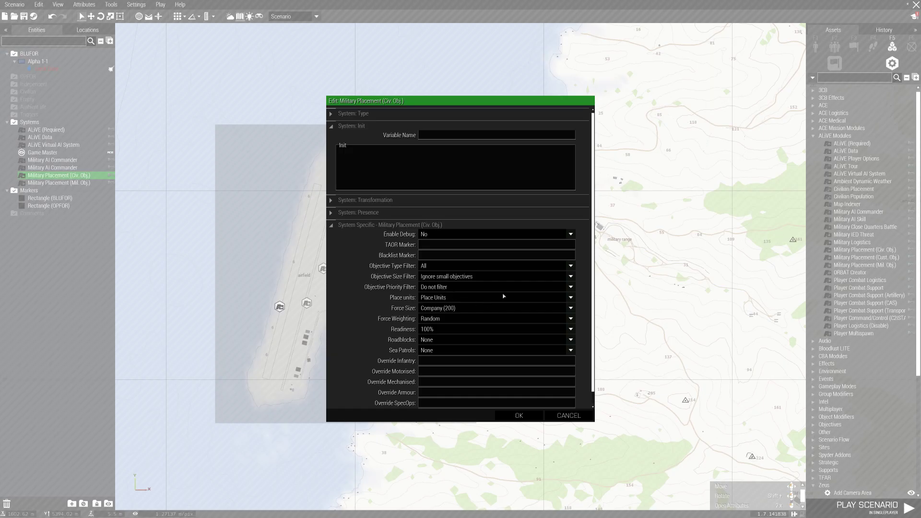
scroll(576, 278, "down", 1)
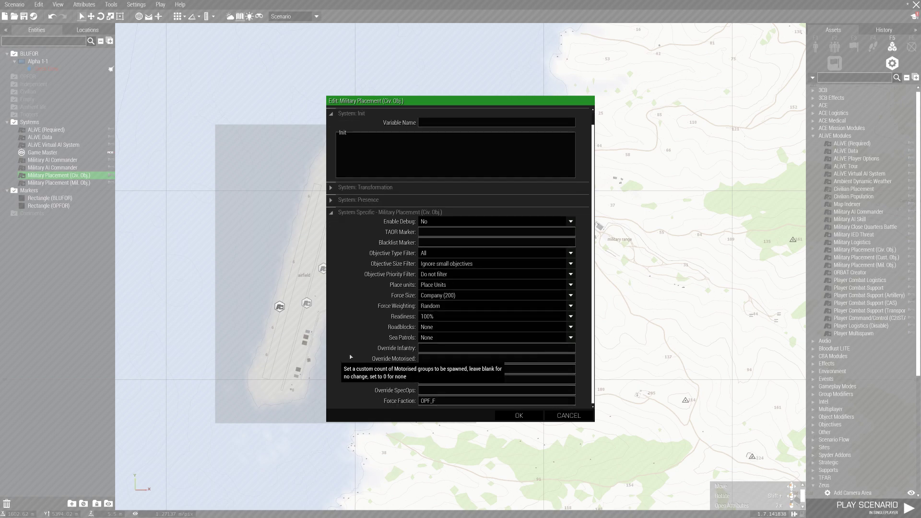
scroll(461, 271, "up", 1)
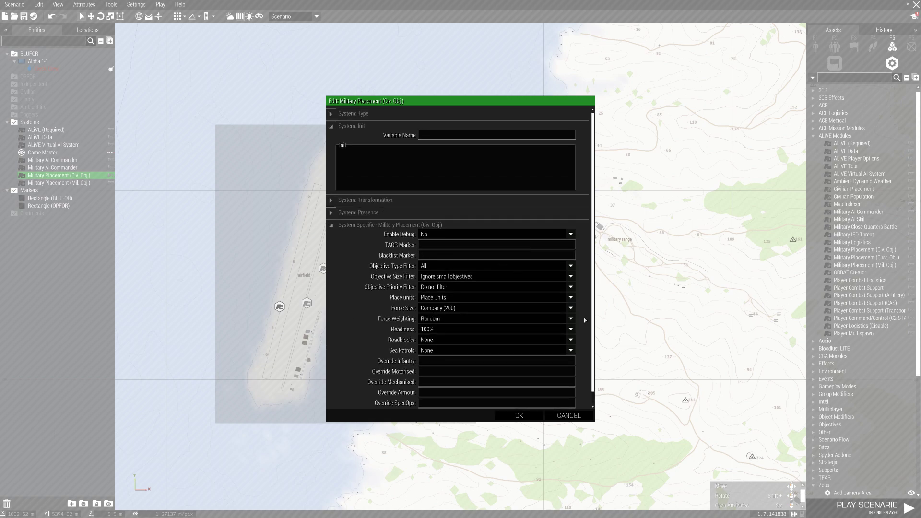
scroll(584, 318, "down", 1)
left_click(569, 416)
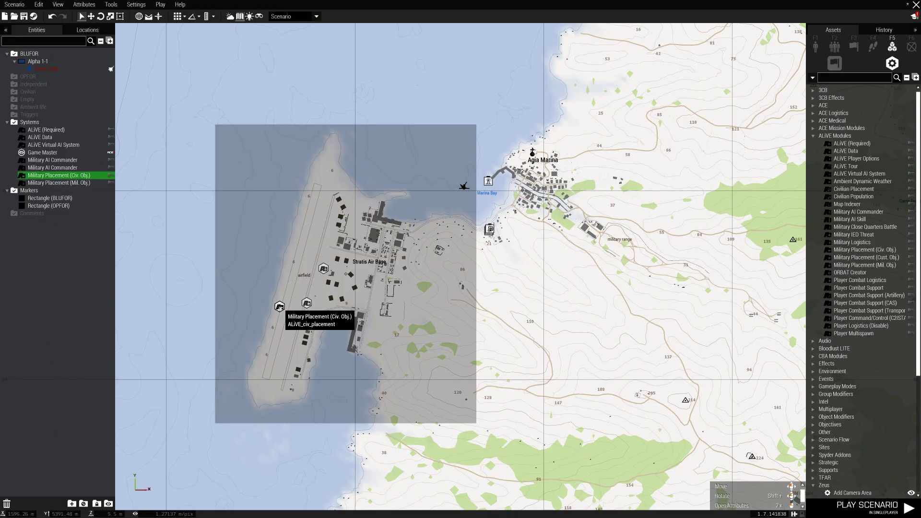
- Nudge both placement modules, delete the Civ. Obj. module, and open the Mil. Obj. attributes
left_click_drag(306, 302, 308, 298)
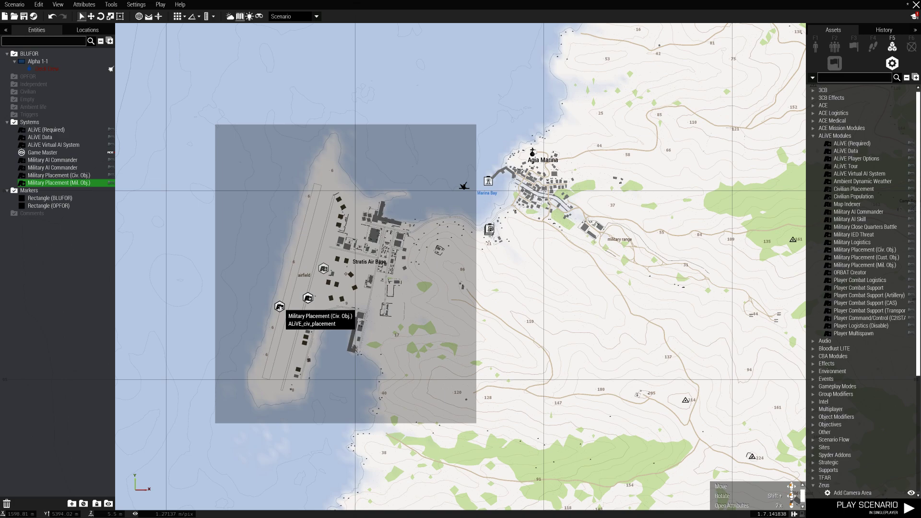
mouse_move(279, 306)
left_mouse_down()
mouse_move(285, 293)
mouse_move(300, 295)
mouse_move(287, 297)
mouse_move(295, 309)
mouse_move(284, 320)
left_mouse_up()
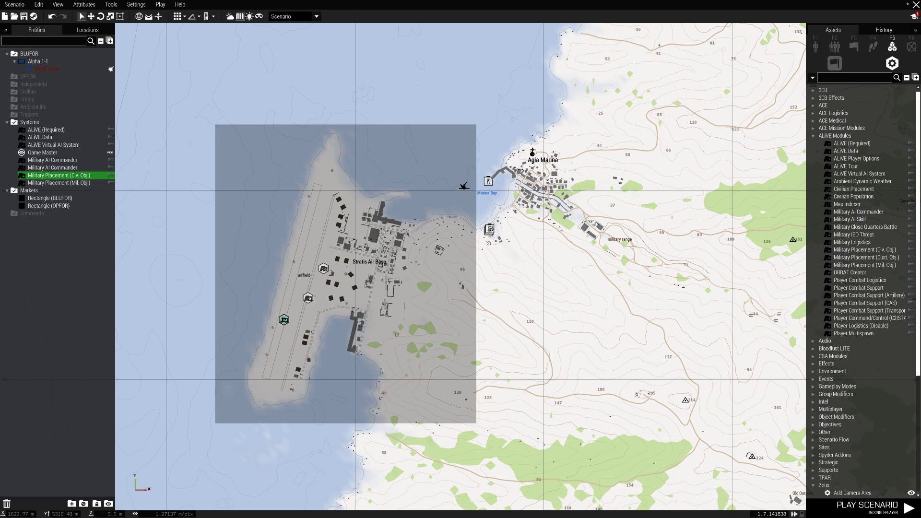
key("Delete")
double_click(308, 298)
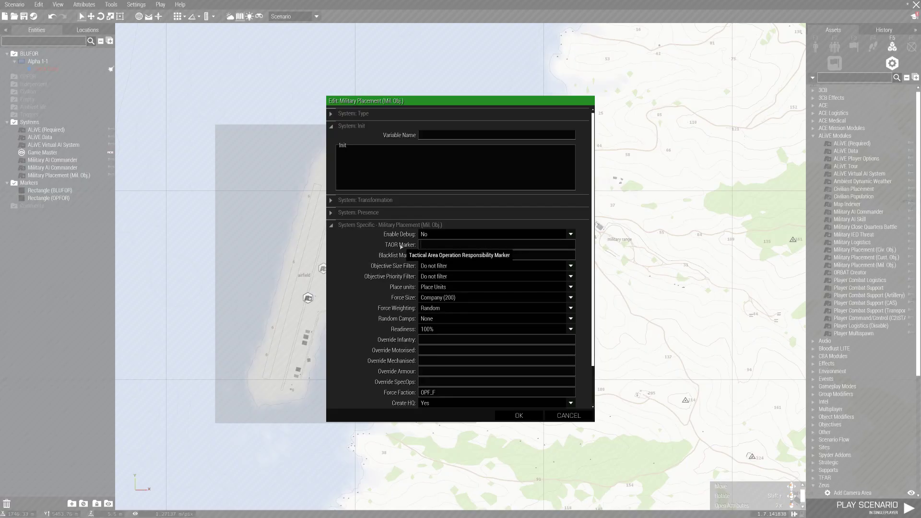
- Give the Mil. Obj. placement TAOR marker OPFOR, Company (100) force size and Low ambient vehicles
type("OPFOR")
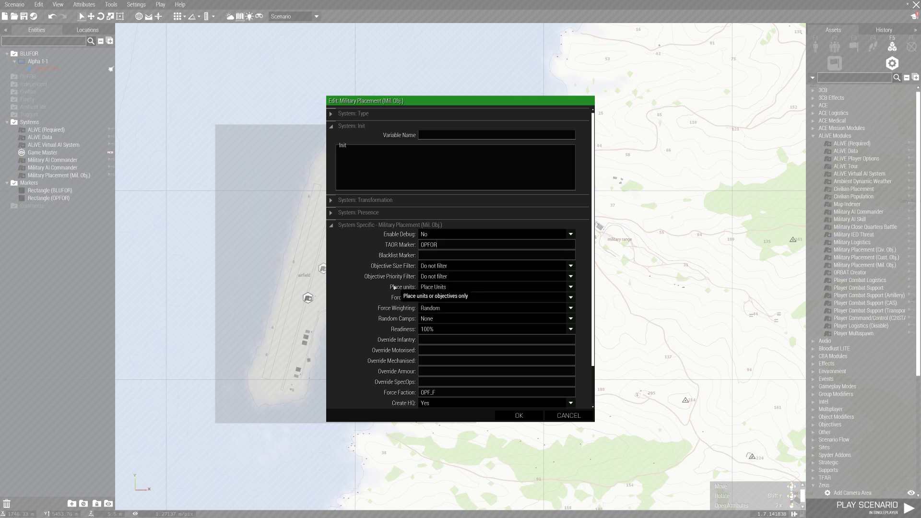
left_click(440, 298)
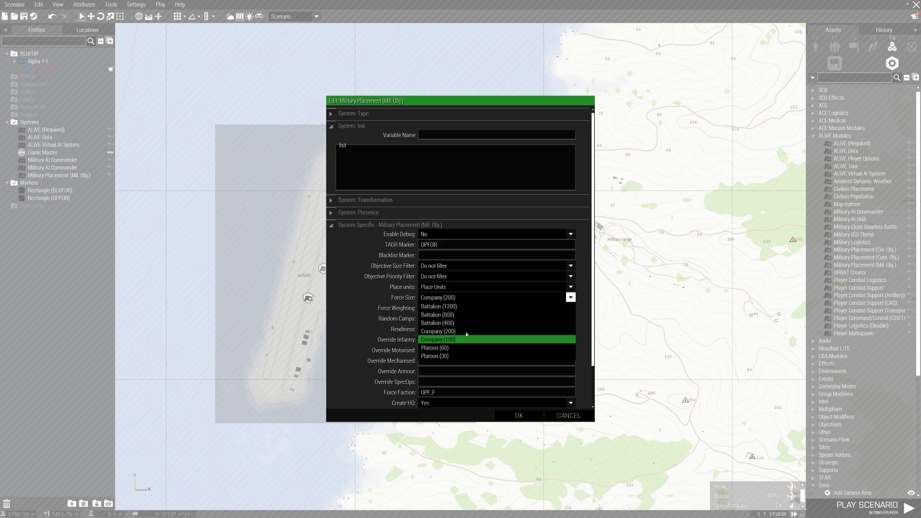
left_click(445, 342)
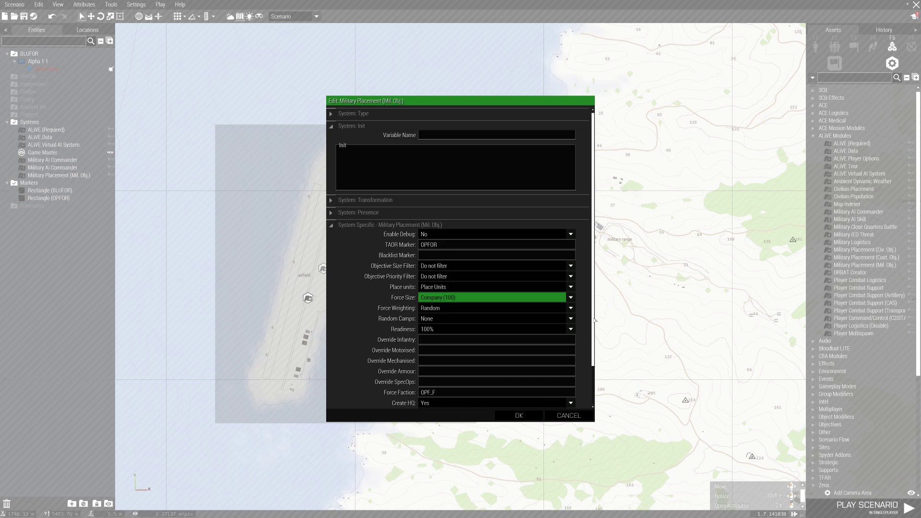
scroll(595, 320, "down", 3)
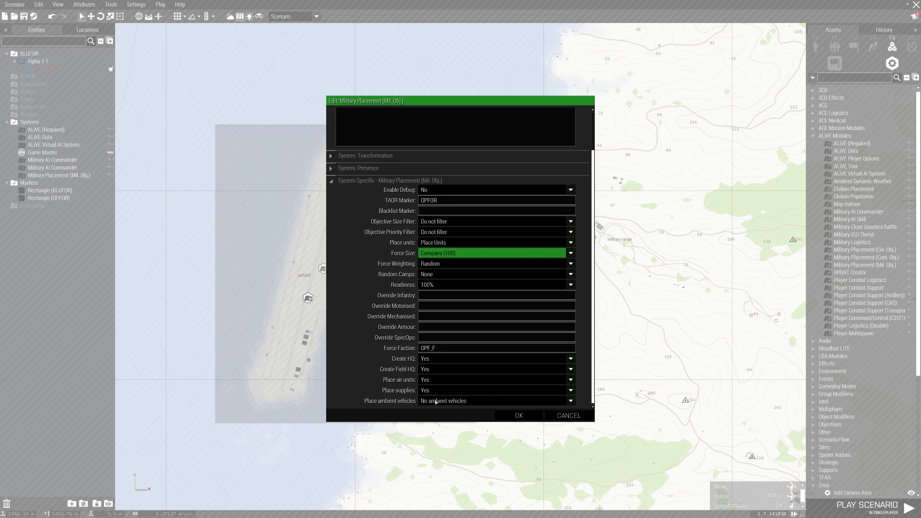
left_click(423, 401)
left_click(432, 419)
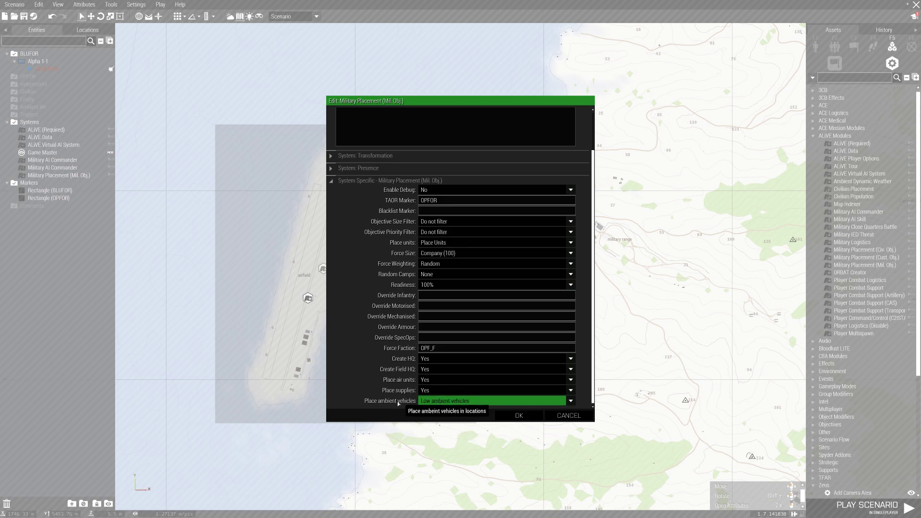
left_click(520, 416)
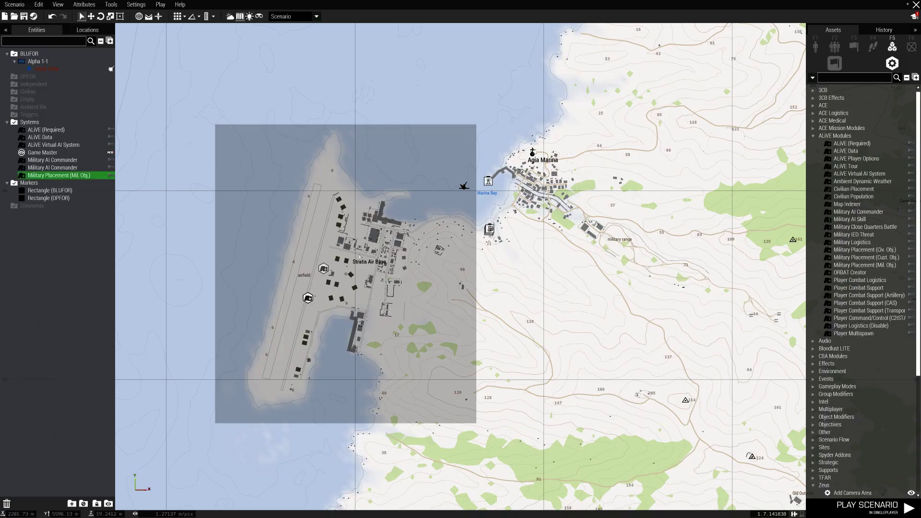
- Sync the air base Mil. Obj. placement module to the CSAT Military AI Commander beside it
scroll(392, 253, "up", 2)
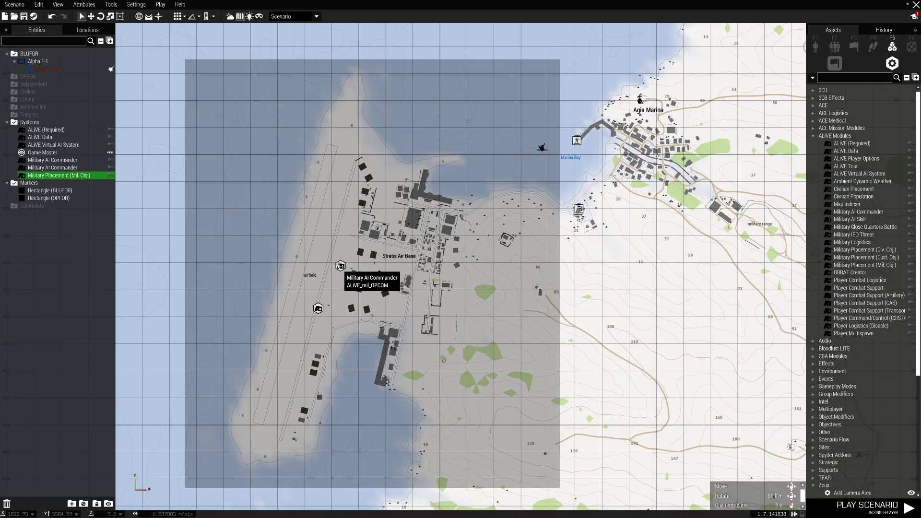
right_click(318, 308)
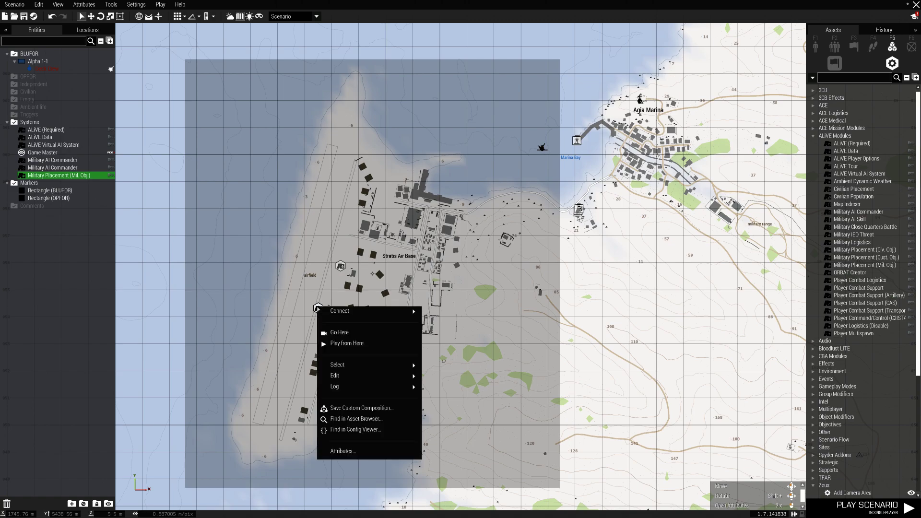
left_click(446, 312)
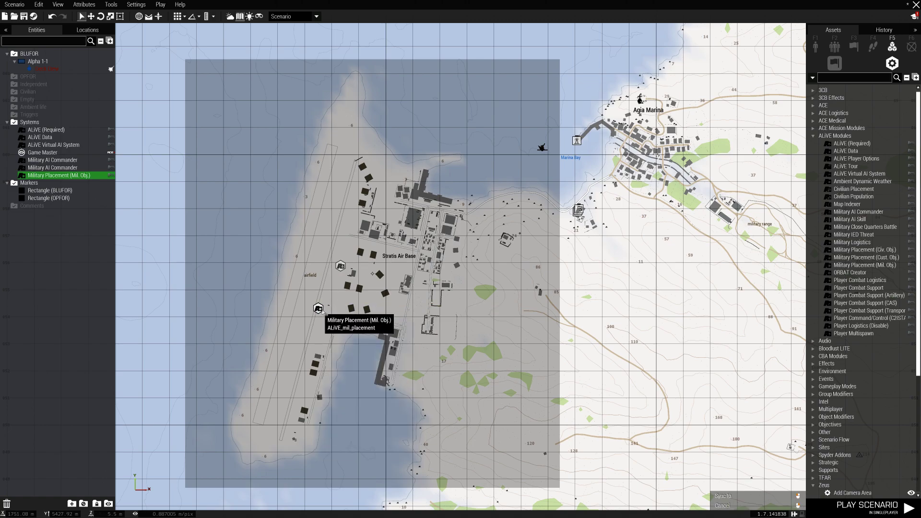
left_click(340, 278)
scroll(558, 296, "down", 4)
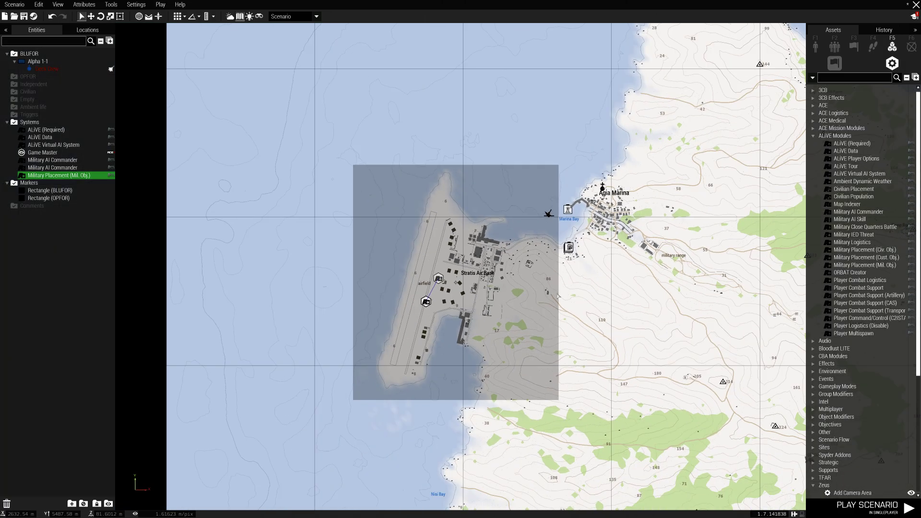
scroll(558, 296, "down", 2)
- Pan to Kamino Firing Range, drop a Military Placement (Mil. Obj.) module there, and open its attributes
scroll(797, 308, "up", 1)
right_click_drag(797, 307, 465, 243)
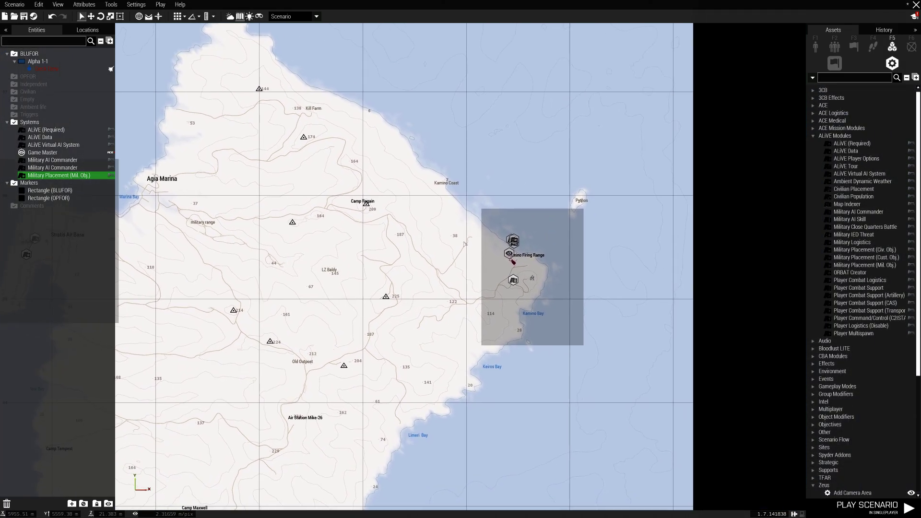
scroll(464, 244, "up", 3)
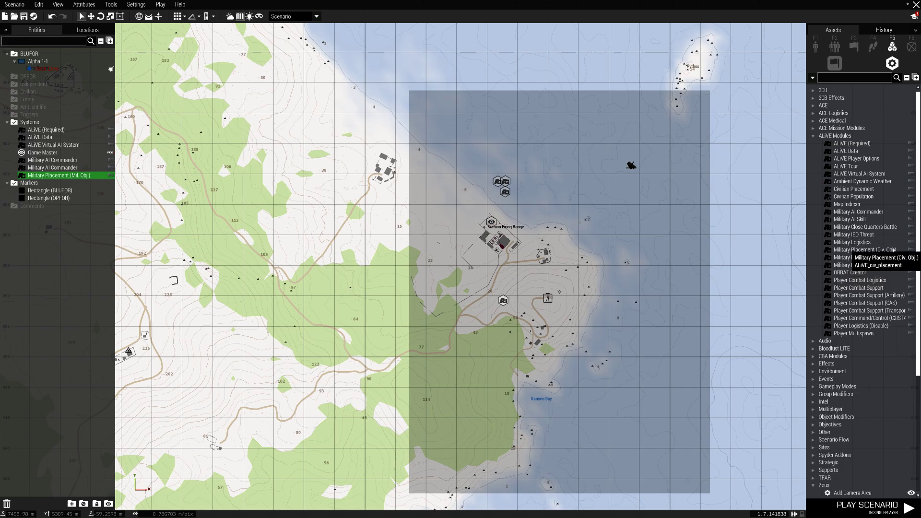
scroll(592, 235, "up", 2)
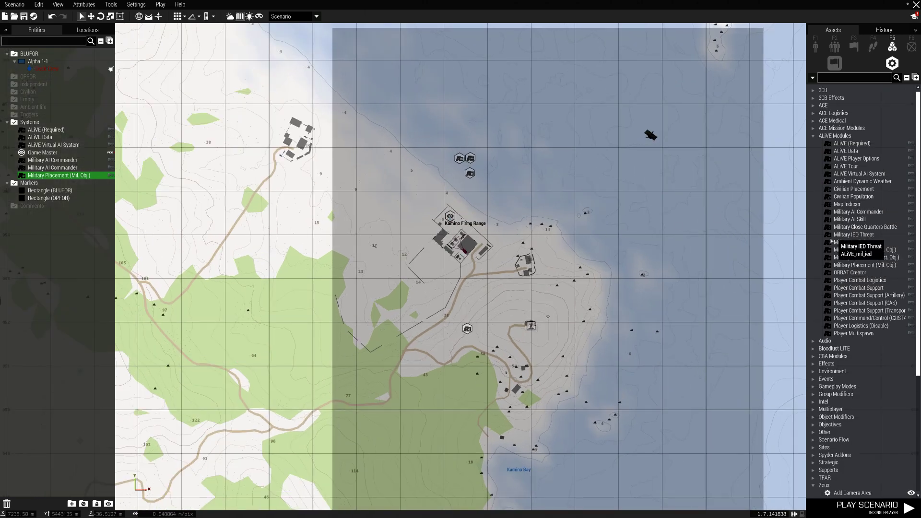
left_click(863, 265)
scroll(467, 289, "up", 2)
left_click(444, 282)
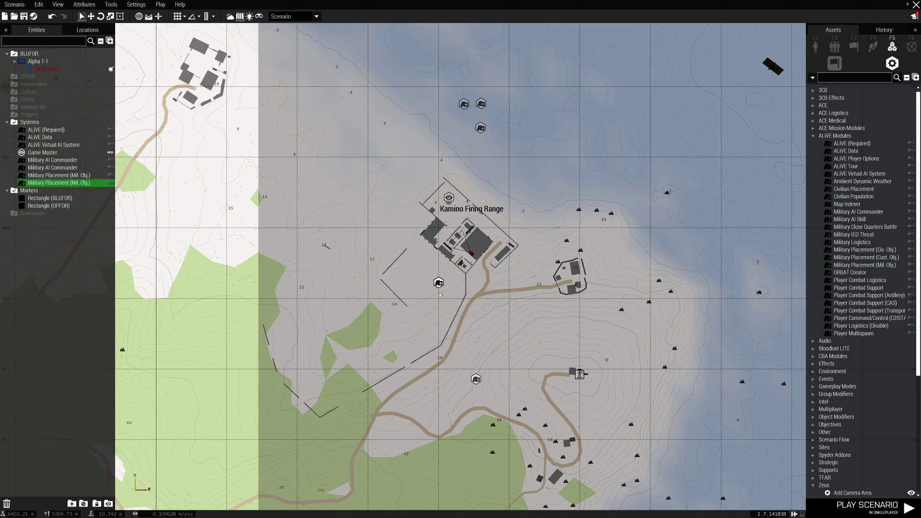
double_click(446, 281)
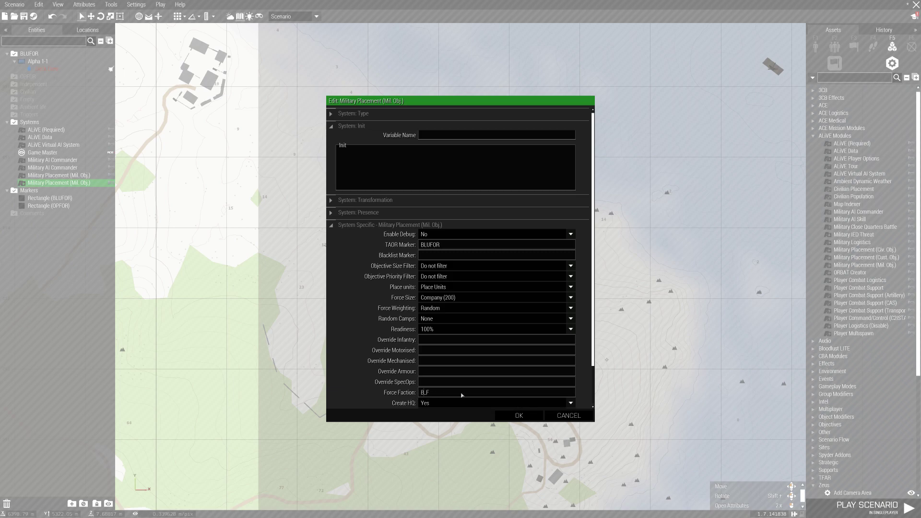
- Confirm the Kamino placement with TAOR marker BLUFOR and force faction B_F
left_click(519, 415)
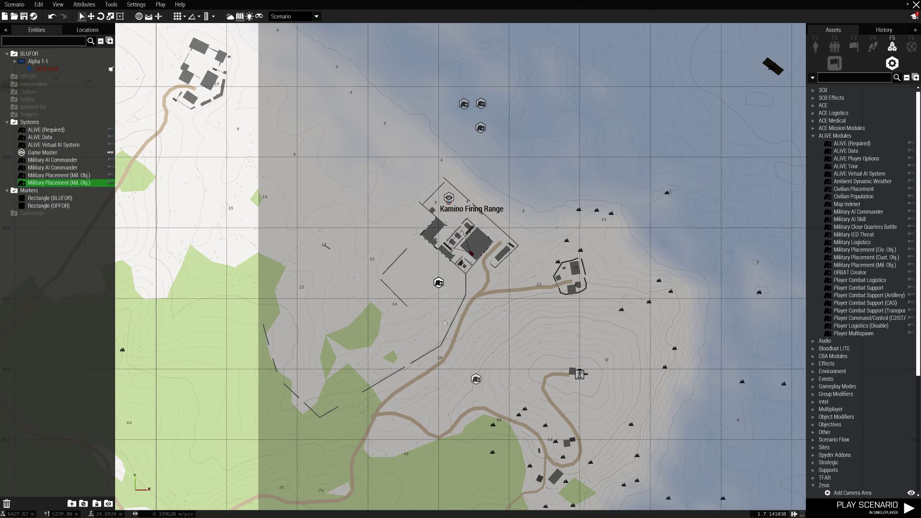
- Abandon an initial sync from the Kamino placement and move the AI commander module up and left
right_click(439, 283)
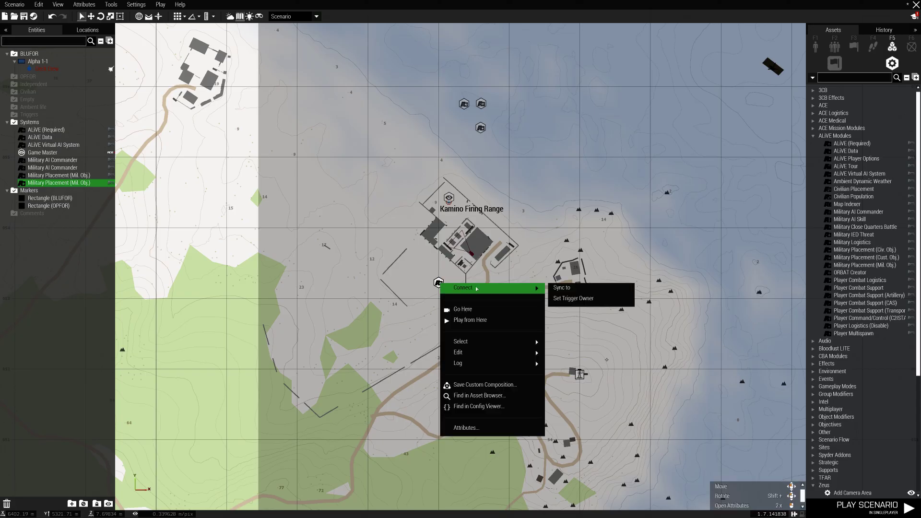
left_click(566, 290)
scroll(453, 221, "up", 3)
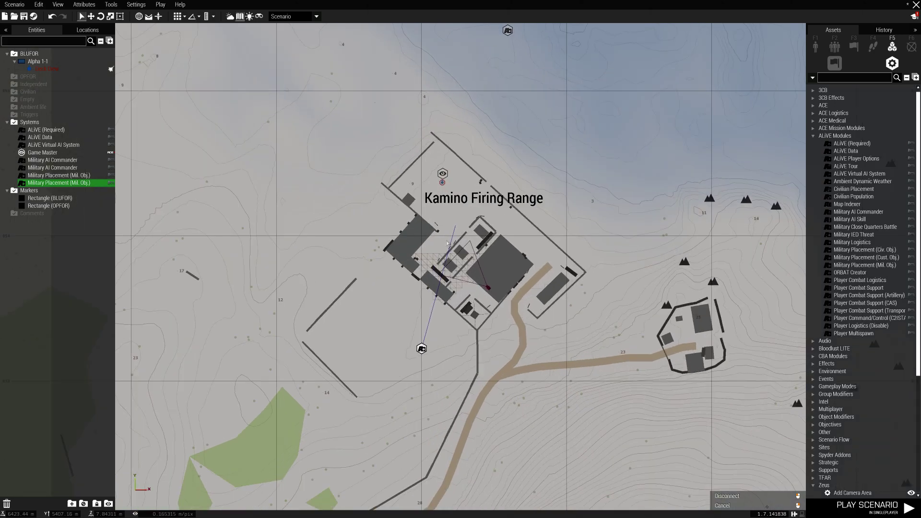
right_click(434, 299)
scroll(422, 353, "down", 5)
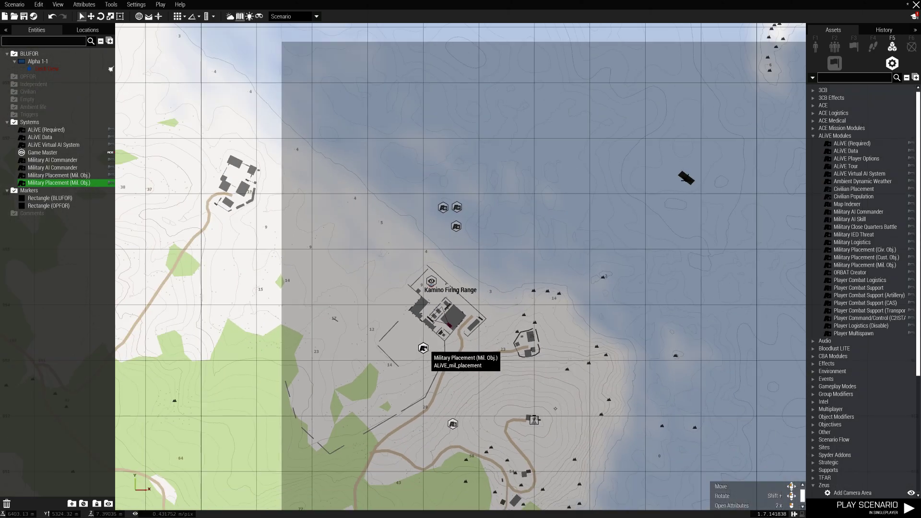
scroll(422, 352, "up", 3)
scroll(439, 313, "down", 5)
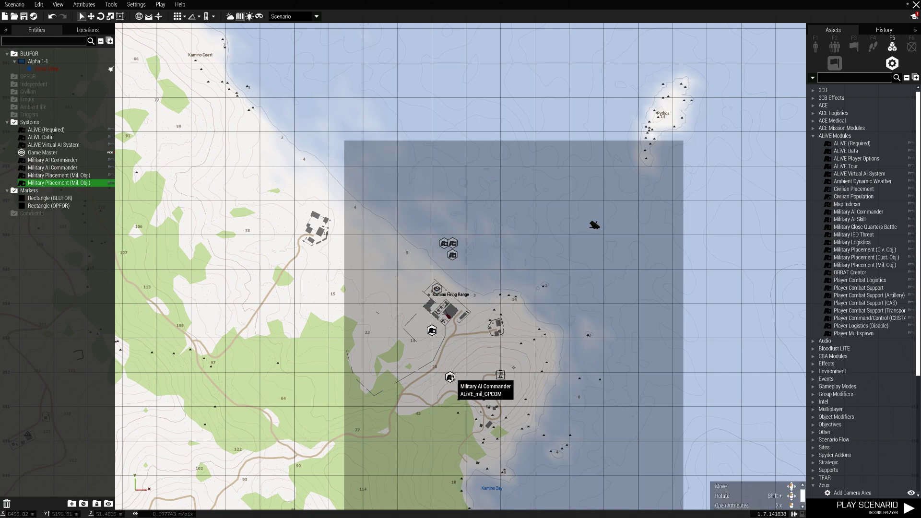
left_click_drag(451, 378, 420, 348)
- Sync the Kamino placement module to the repositioned Military AI Commander
right_click(430, 332)
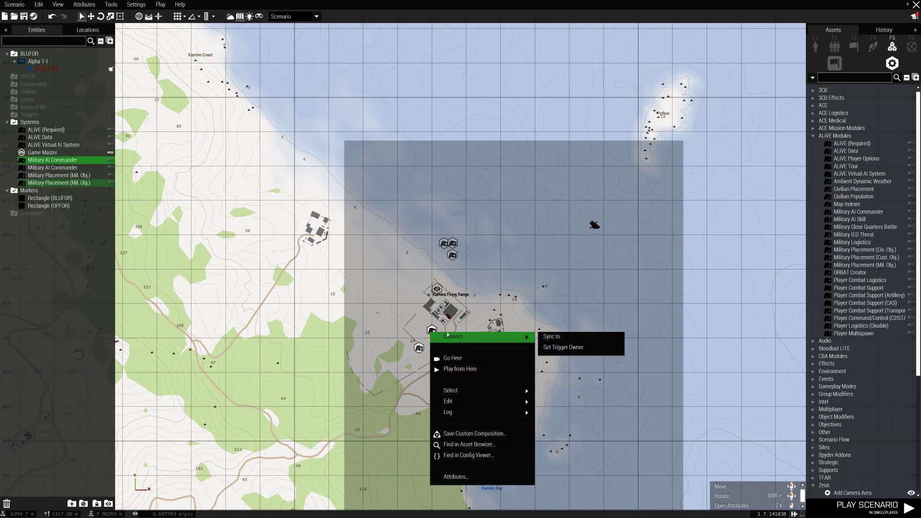
left_click(578, 337)
left_click(425, 351)
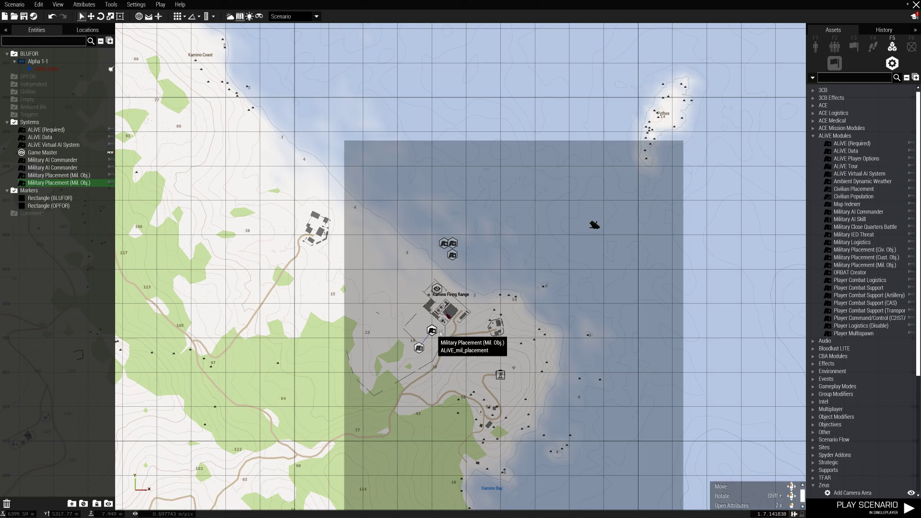
scroll(420, 346, "down", 4)
scroll(419, 342, "down", 3)
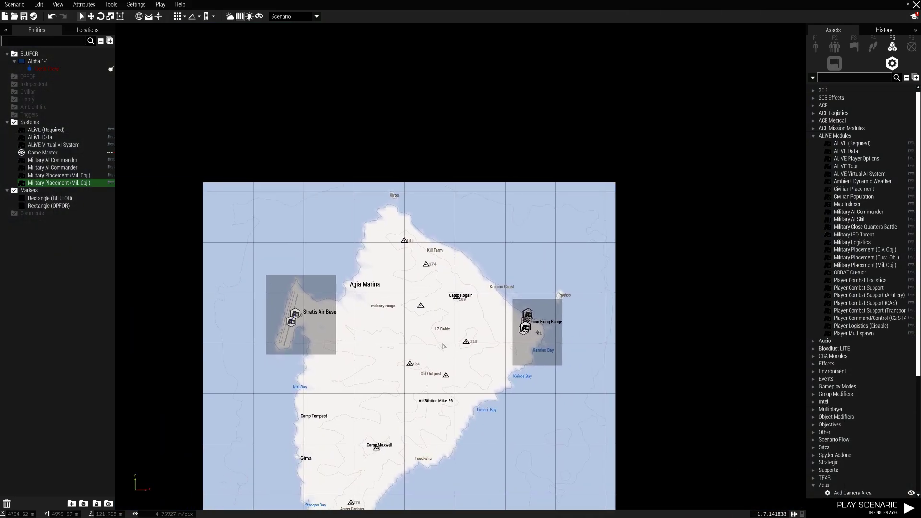
scroll(440, 345, "up", 3)
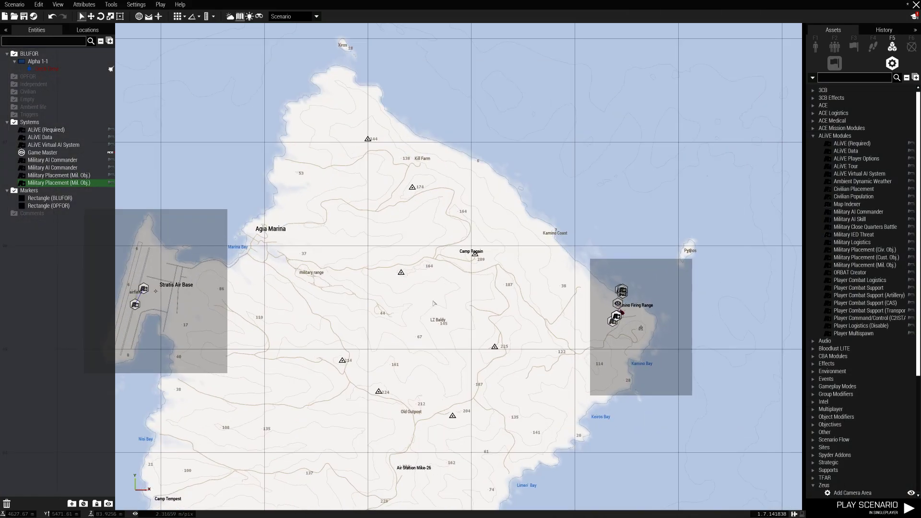
scroll(623, 326, "up", 3)
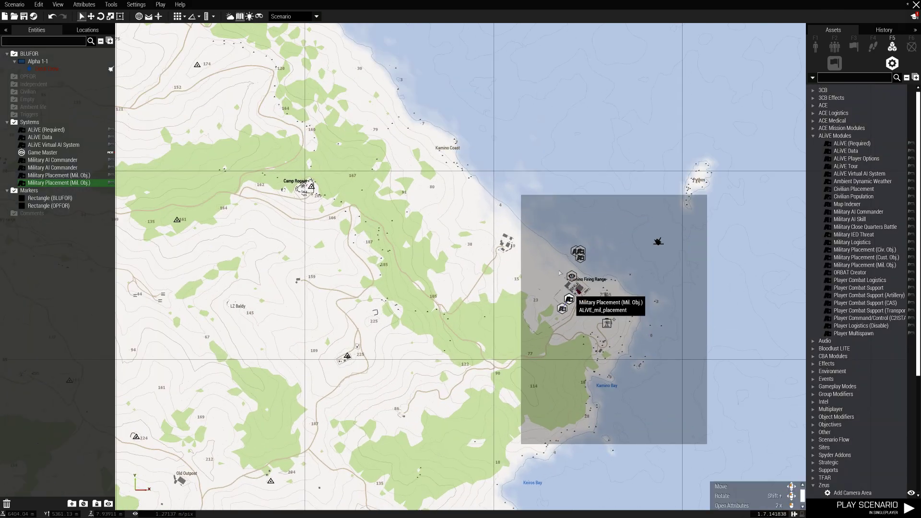
scroll(615, 311, "up", 2)
scroll(615, 312, "up", 1)
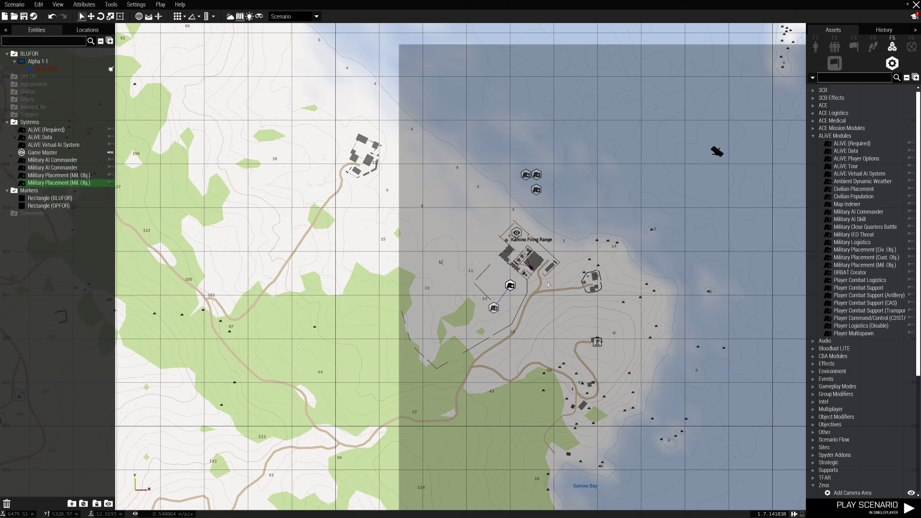
scroll(548, 285, "down", 6)
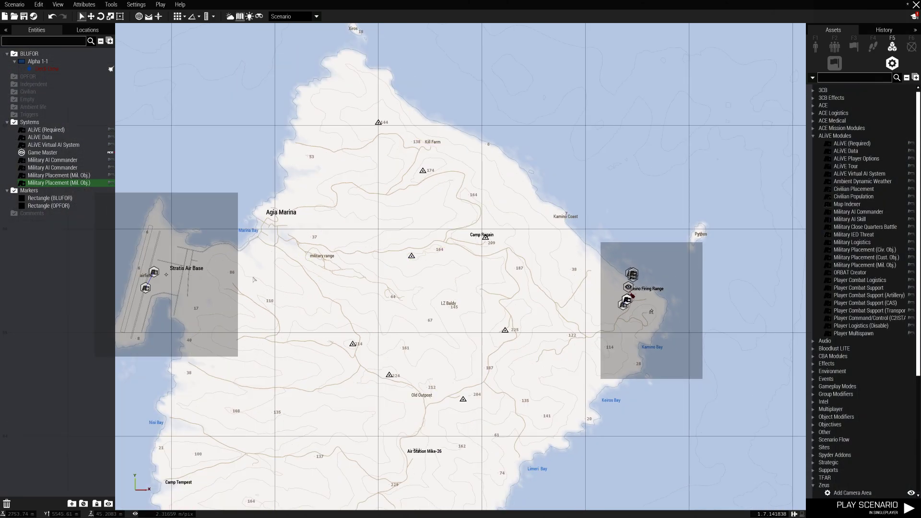
scroll(163, 279, "up", 1)
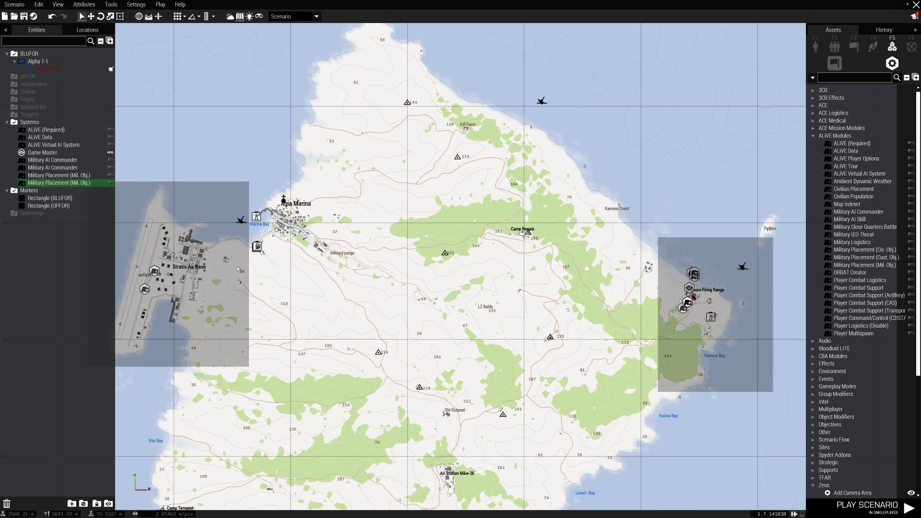
- Start a sync from the air base AI commander to another module
right_click(154, 271)
mouse_move(159, 270)
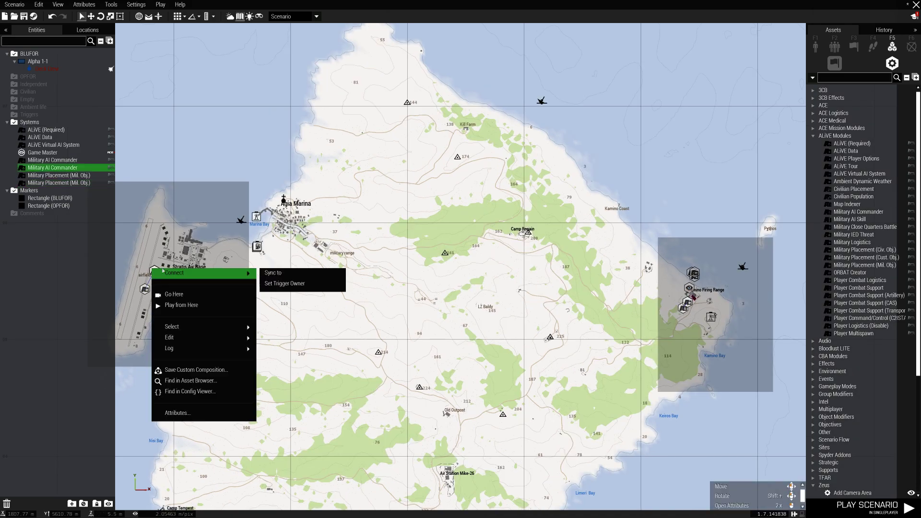
left_click(278, 273)
scroll(671, 309, "up", 5)
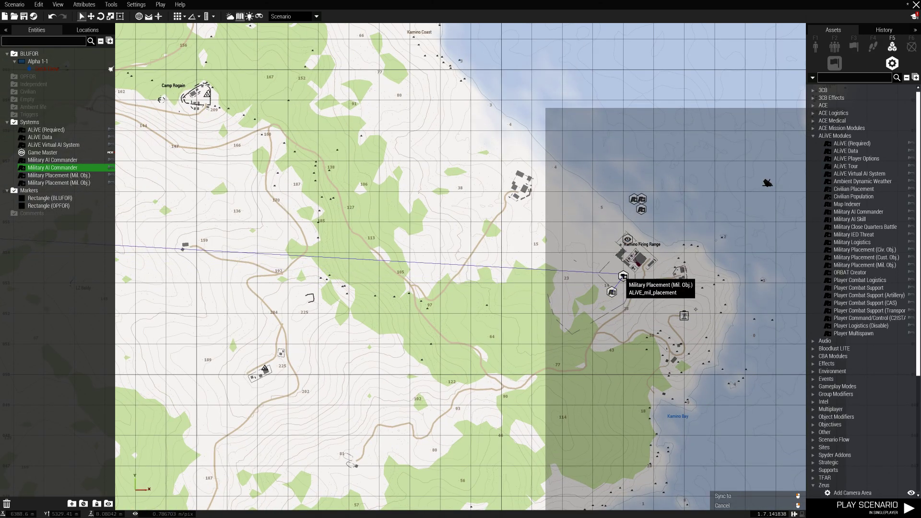
scroll(623, 277, "down", 6)
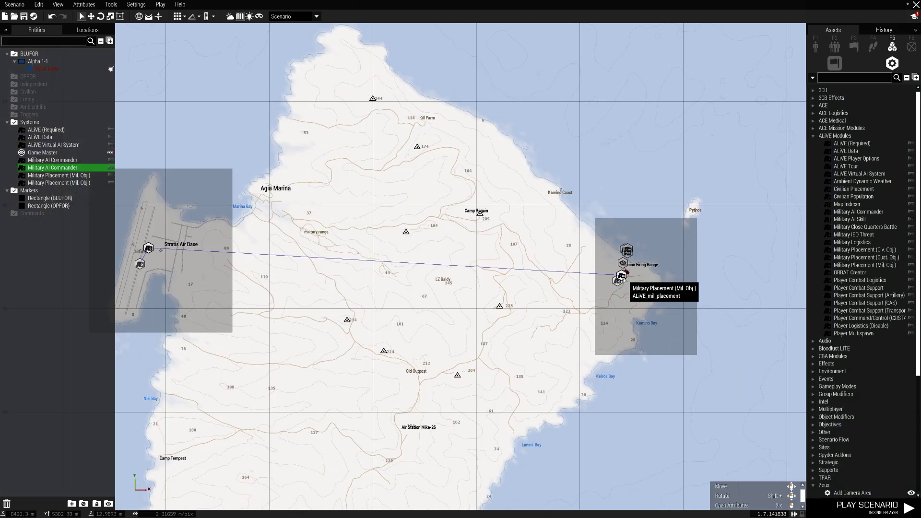
scroll(623, 277, "up", 6)
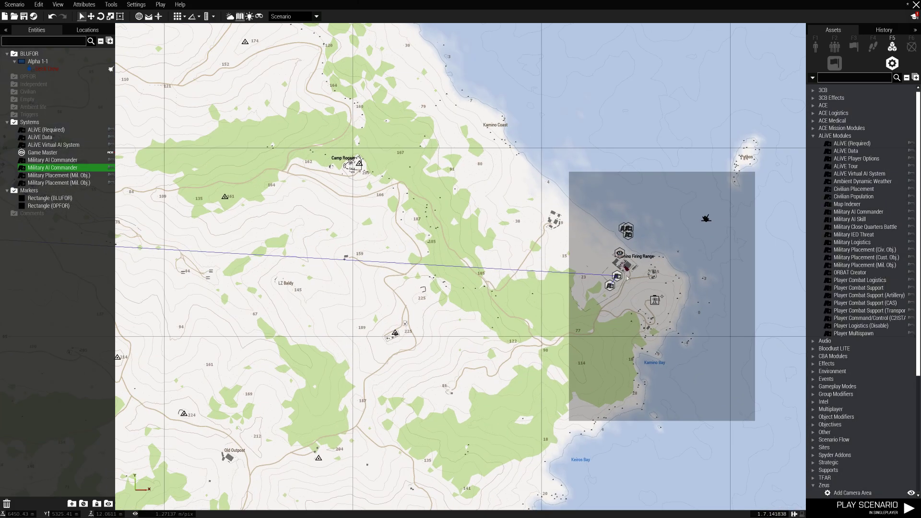
- Make the Kamino module trigger owner of the air base Military Placement module
right_click(599, 290)
mouse_move(624, 295)
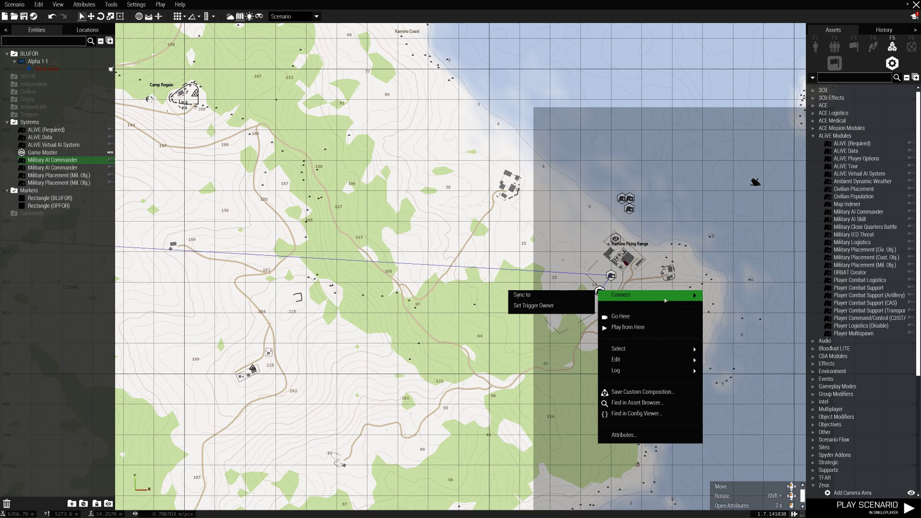
left_click(545, 302)
scroll(432, 311, "down", 10)
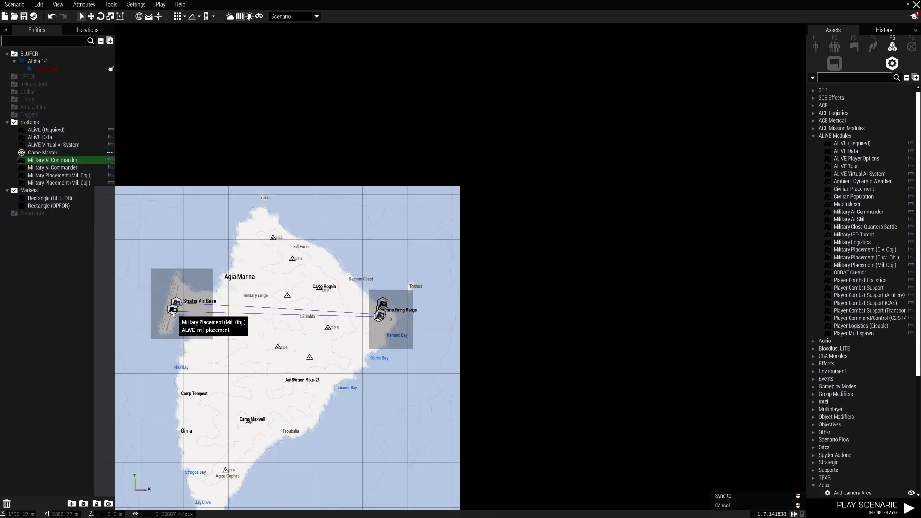
left_click(174, 311)
scroll(347, 341, "up", 5)
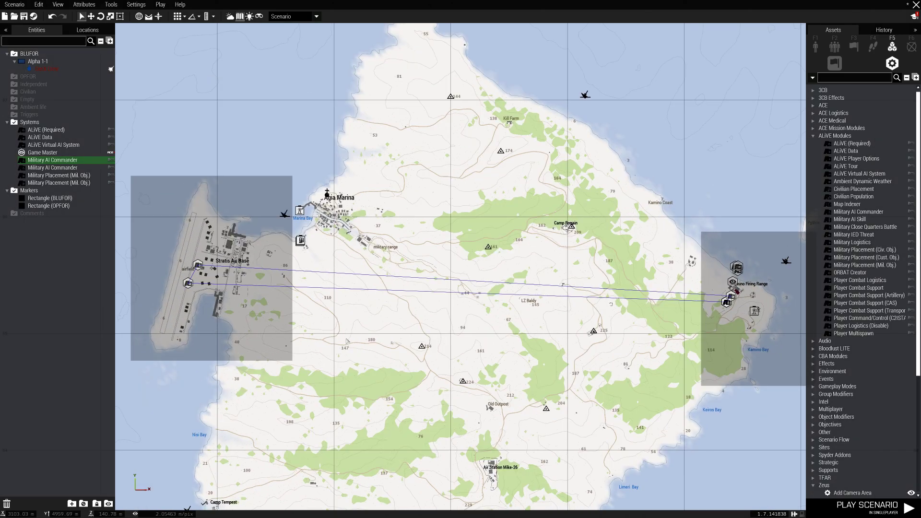
scroll(347, 341, "down", 5)
scroll(435, 350, "up", 4)
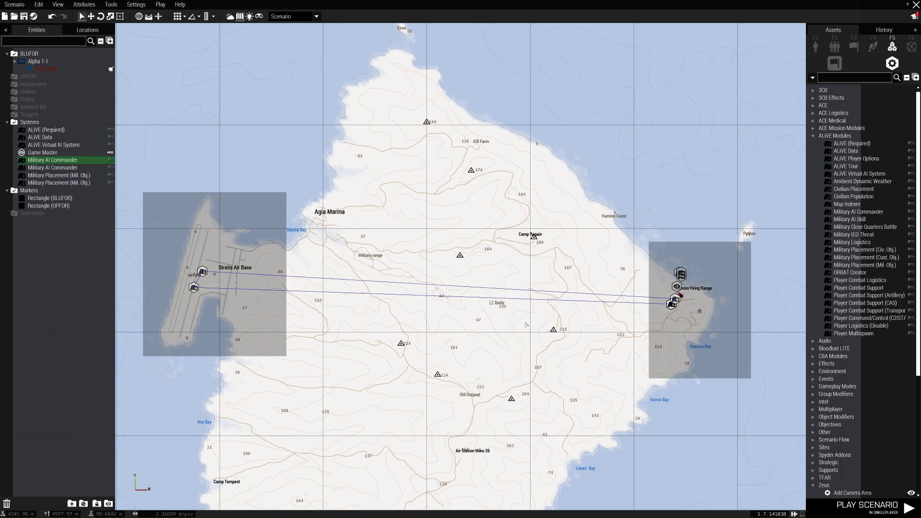
left_click(160, 5)
- Launch the scenario with Play in Singleplayer (SP)
left_click(161, 19)
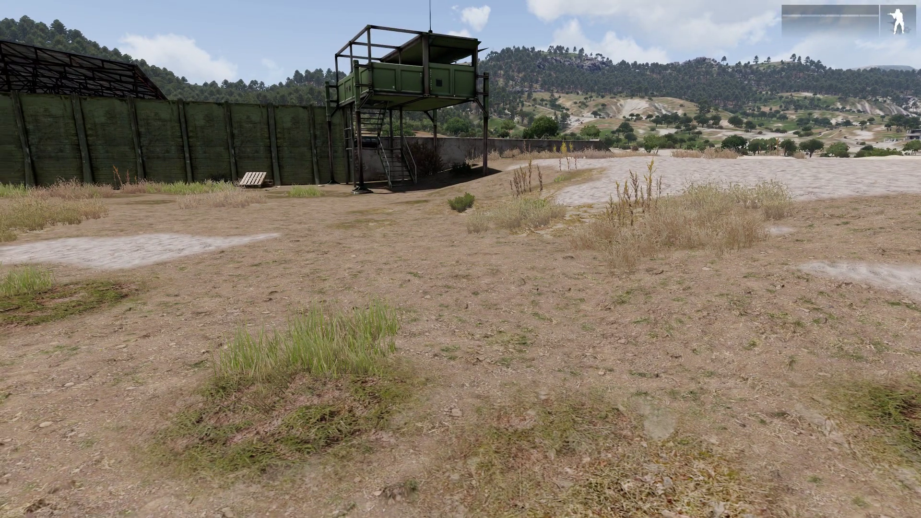
- Enter Zeus (Y), switch to its map (M), and zoom around Kamino Firing Range
key("y")
key("m")
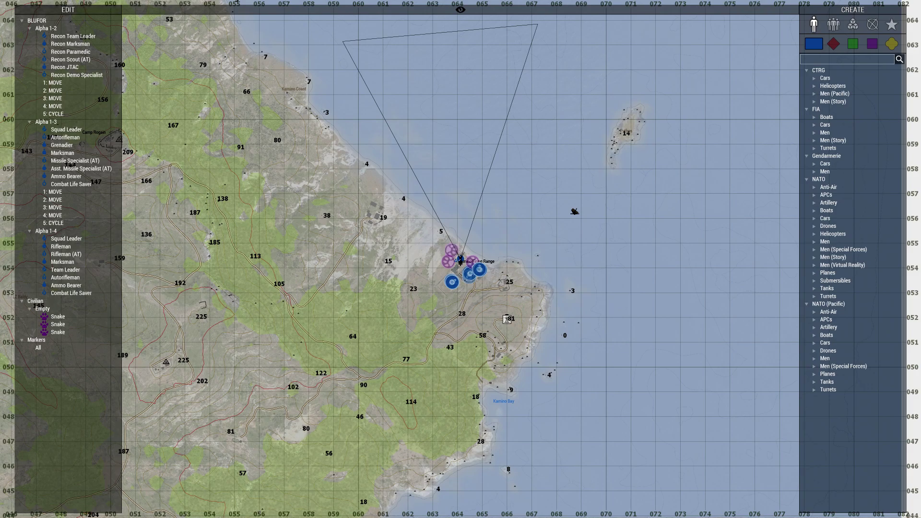
scroll(419, 196, "up", 5)
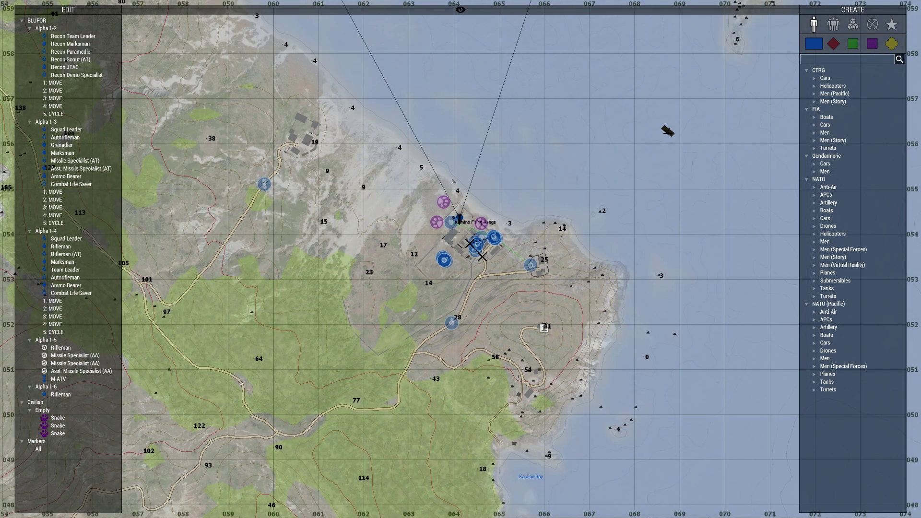
scroll(481, 301, "down", 3)
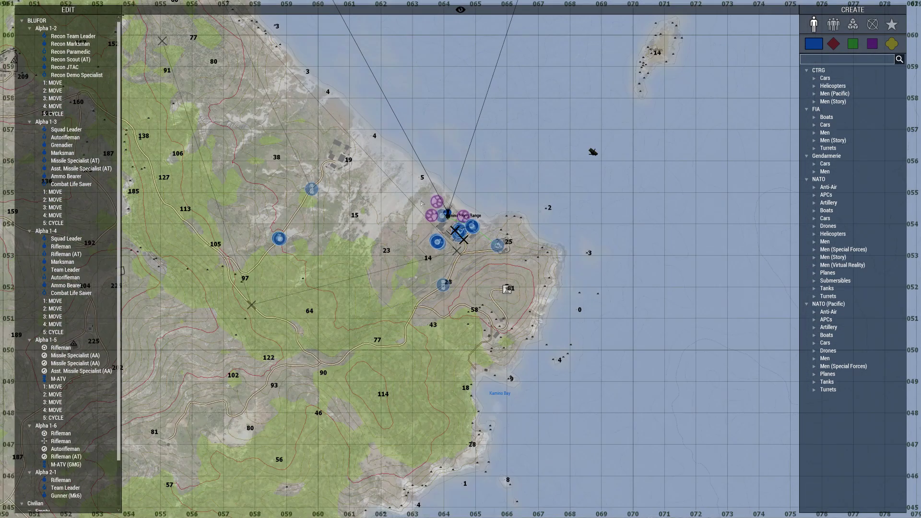
scroll(445, 174, "up", 4)
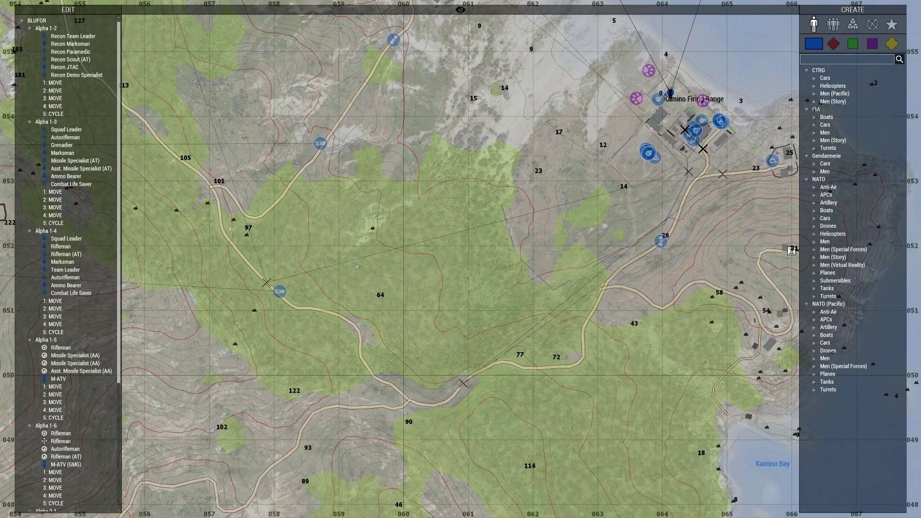
scroll(547, 209, "down", 3)
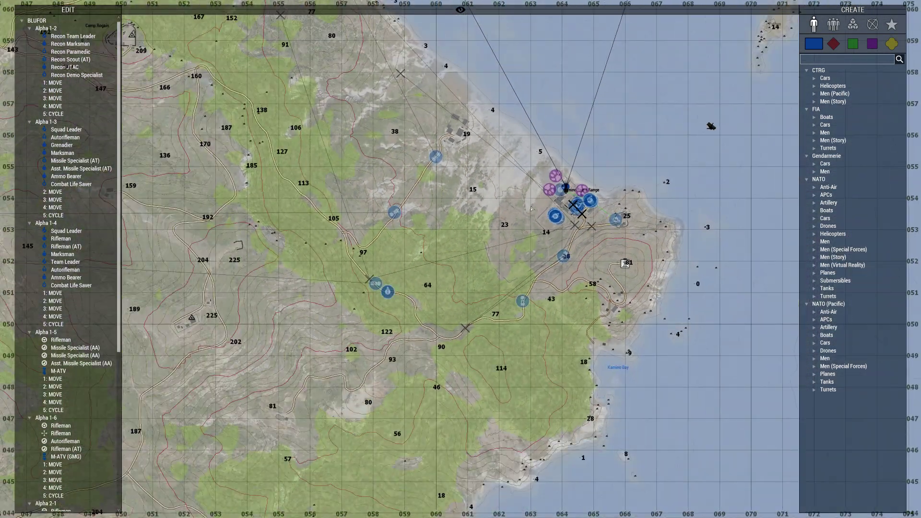
scroll(504, 250, "down", 5)
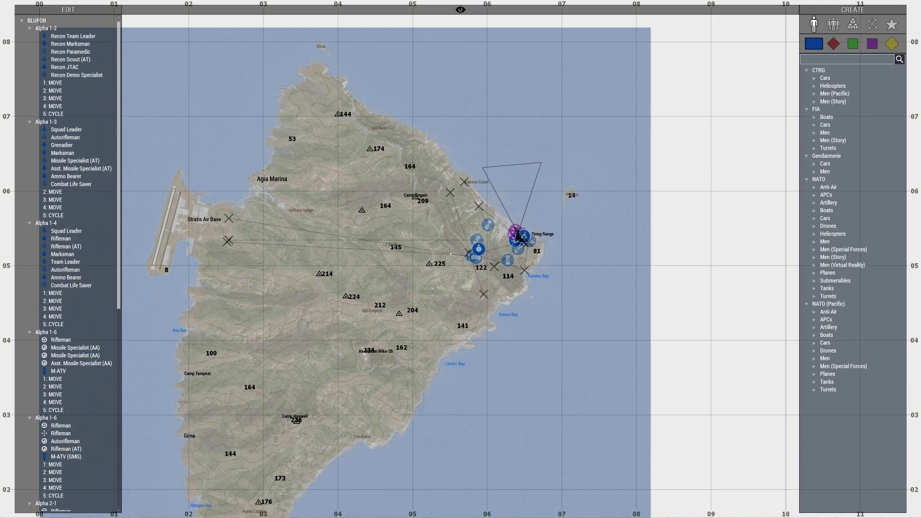
scroll(499, 243, "up", 2)
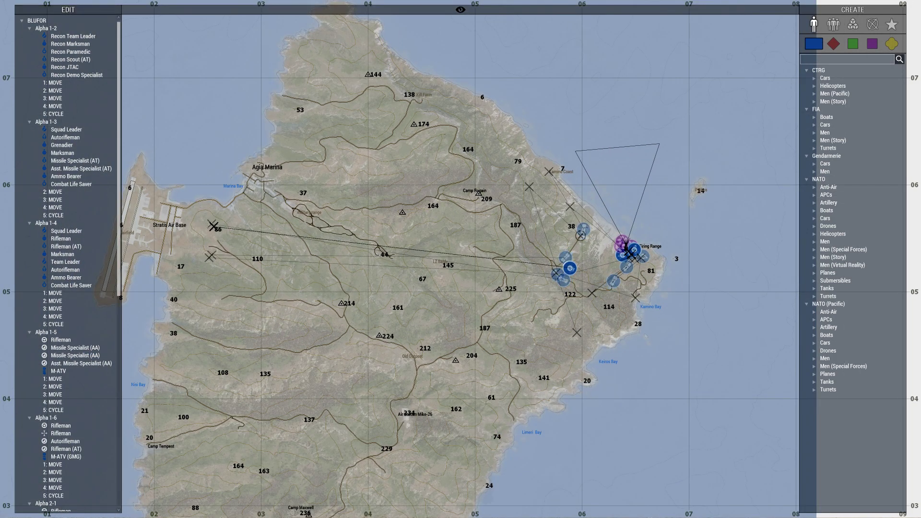
- Pan the Zeus map over western Stratis to view the forces at Stratis Air Base
key("Delete")
right_click_drag(331, 311, 525, 325)
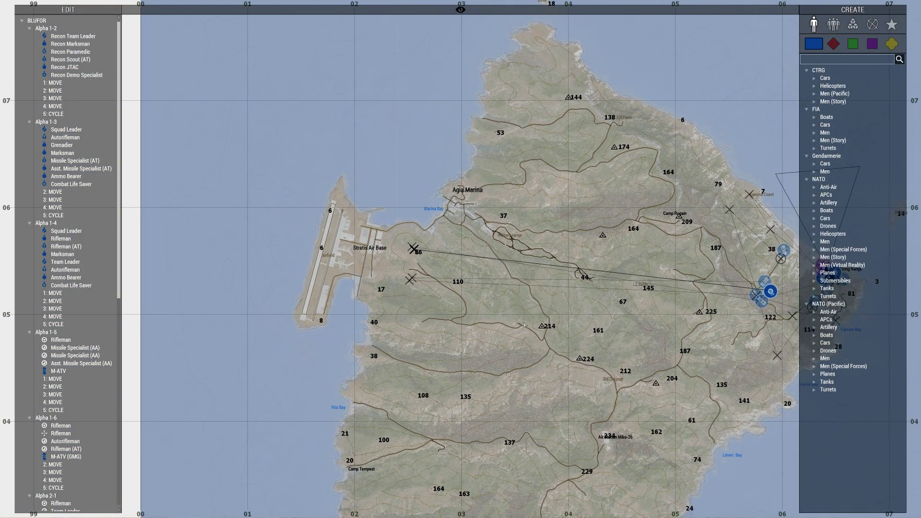
scroll(397, 267, "down", 1)
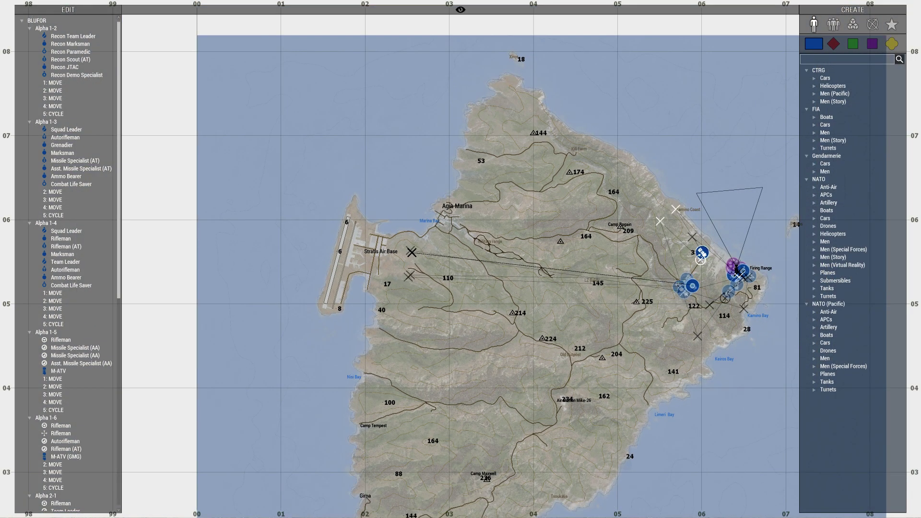
key("Delete")
scroll(361, 265, "up", 5)
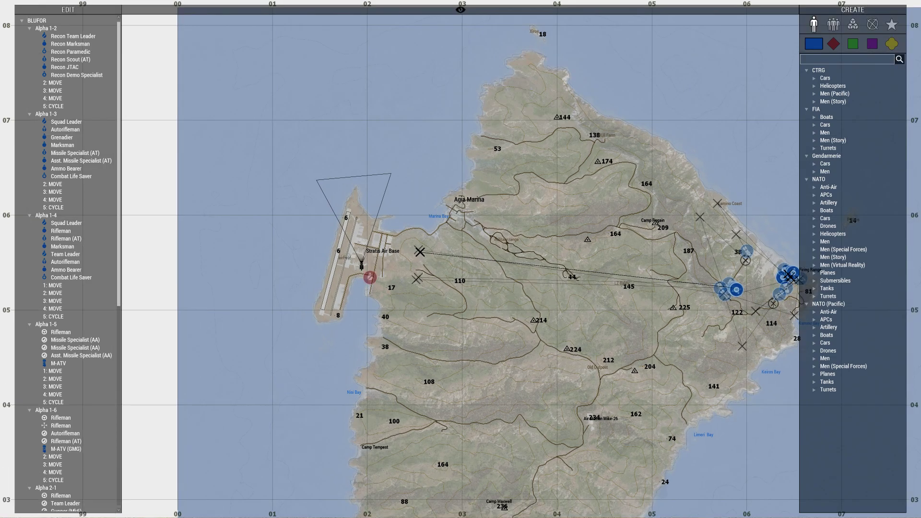
scroll(369, 268, "down", 1)
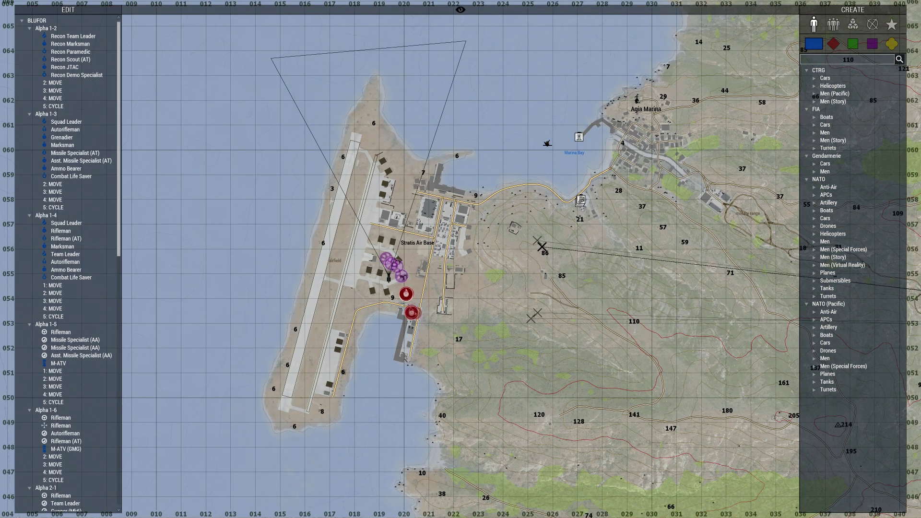
- Fly the Zeus camera in 3D over Stratis Air Base, checking hangars, soldiers and the camo-netted compound
left_click_drag(389, 278, 412, 338)
key("m")
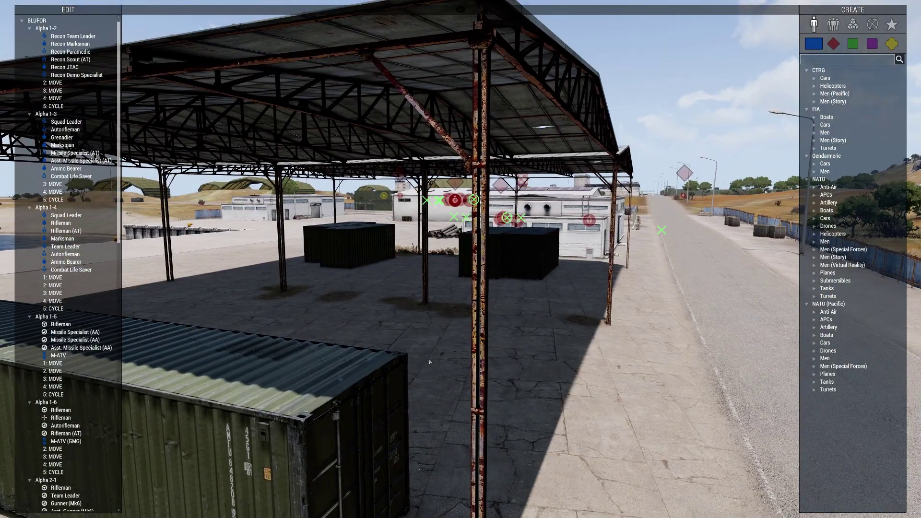
key("q")
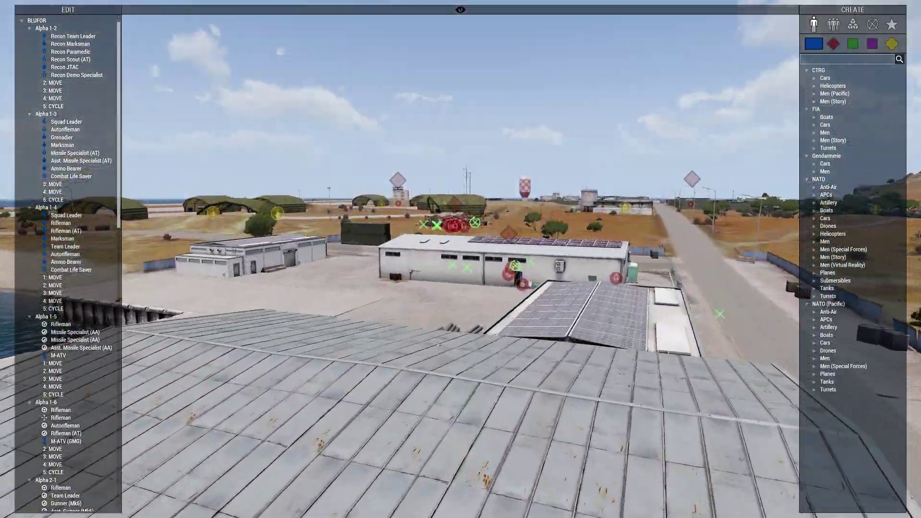
key("w")
mouse_move(437, 344)
right_mouse_down()
mouse_move(474, 366)
mouse_move(429, 342)
right_mouse_up()
key("z")
key("q")
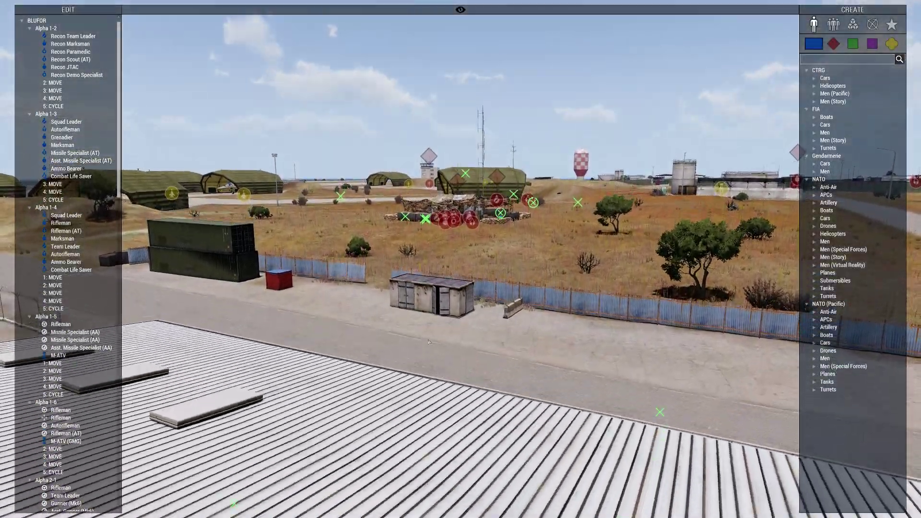
key("w")
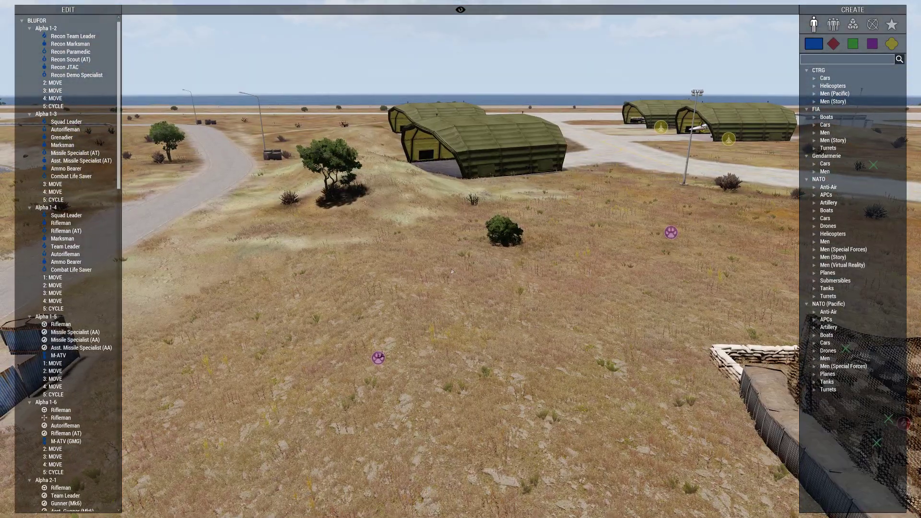
- Select the Otokar ARMA on the map and watch it in 3D on the hill road
key("m")
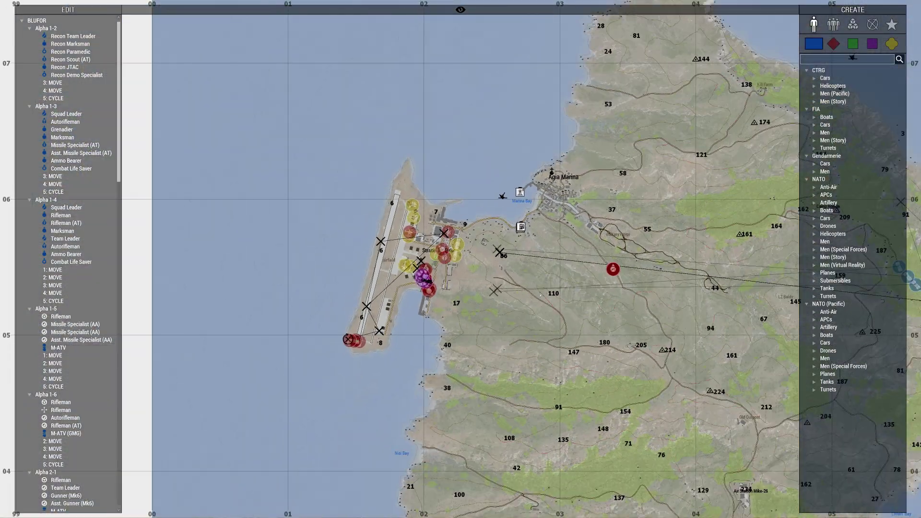
scroll(461, 259, "down", 3)
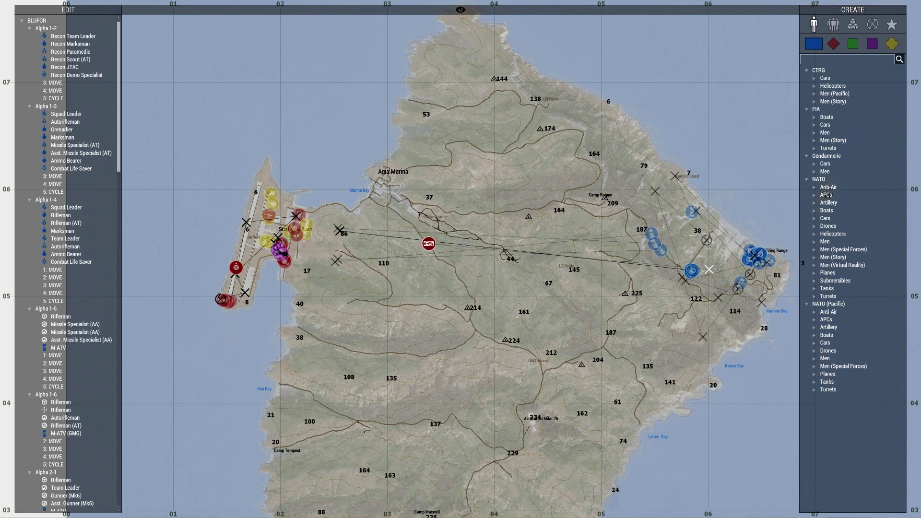
scroll(483, 237, "up", 5)
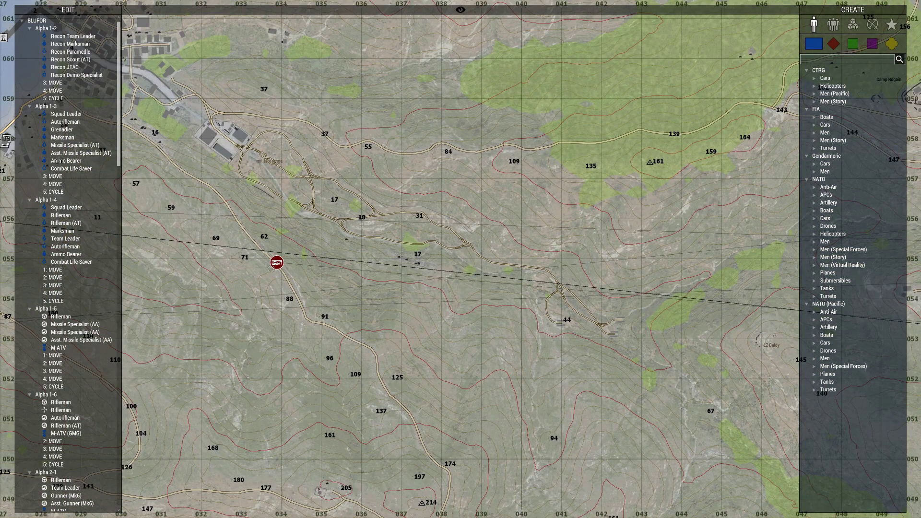
left_click(429, 243)
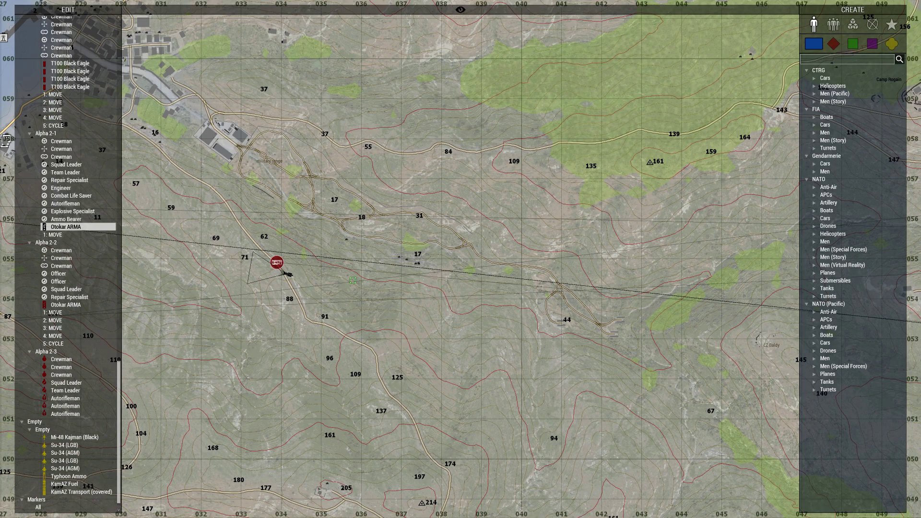
key("m")
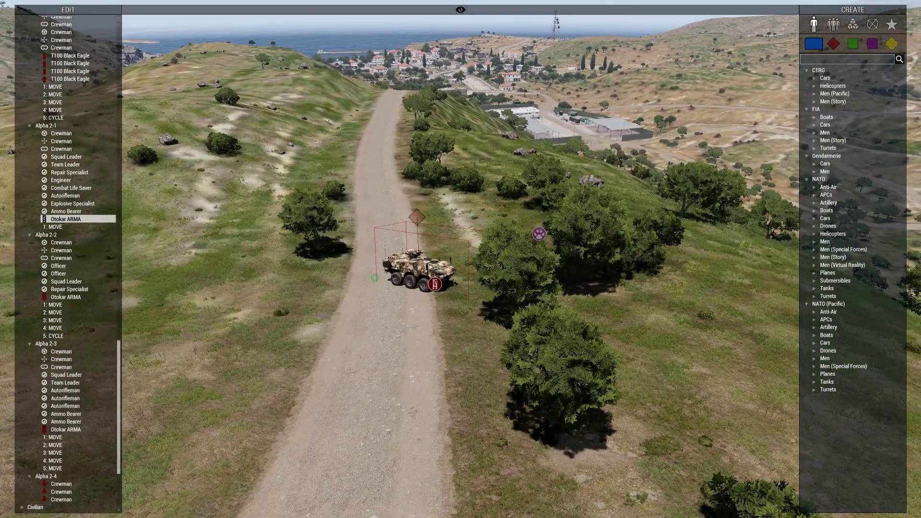
key("m")
key("m")
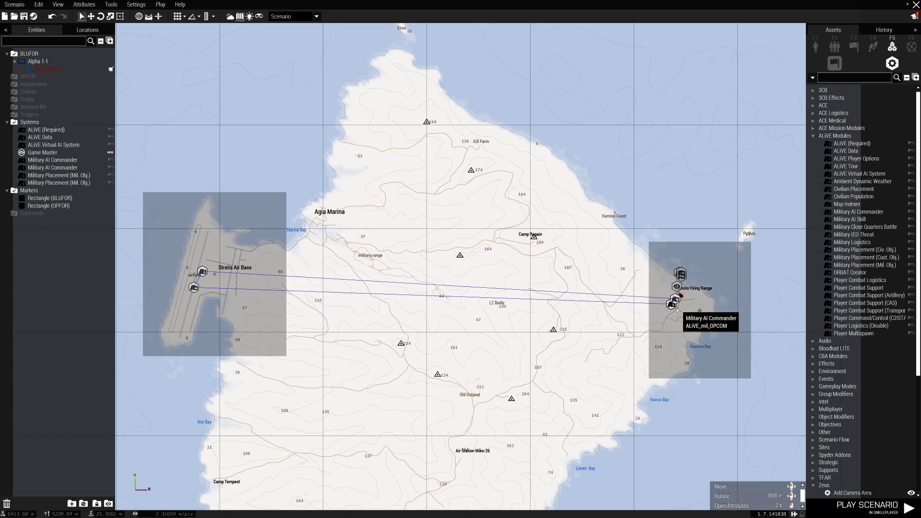
- Link the Air Base Military Placement module to the Kamino Firing Range Military AI Commander, then check both sync lines
left_click(654, 304)
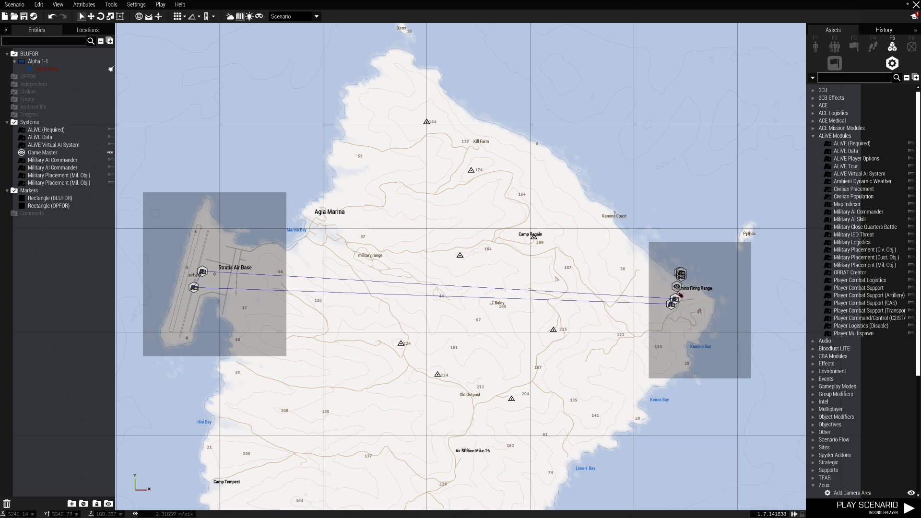
scroll(557, 279, "down", 2)
scroll(432, 279, "up", 2)
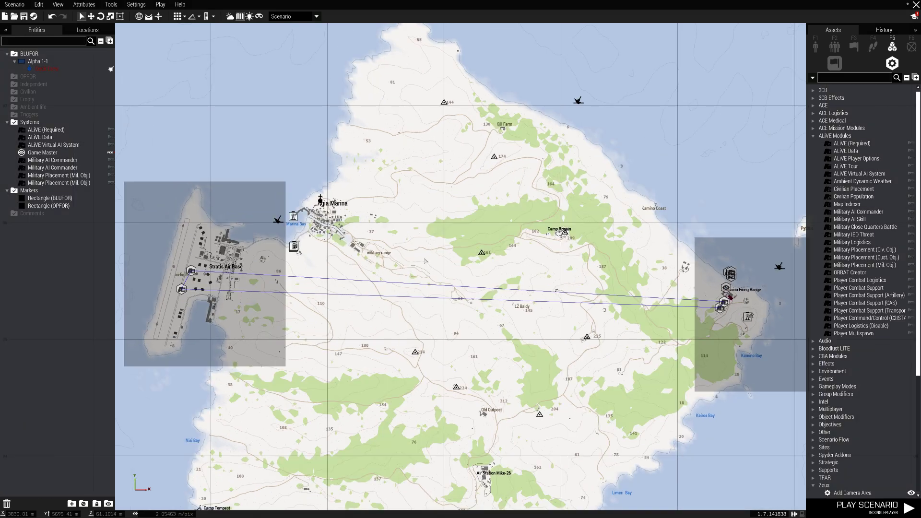
scroll(425, 261, "up", 1)
scroll(426, 259, "down", 3)
scroll(427, 257, "up", 2)
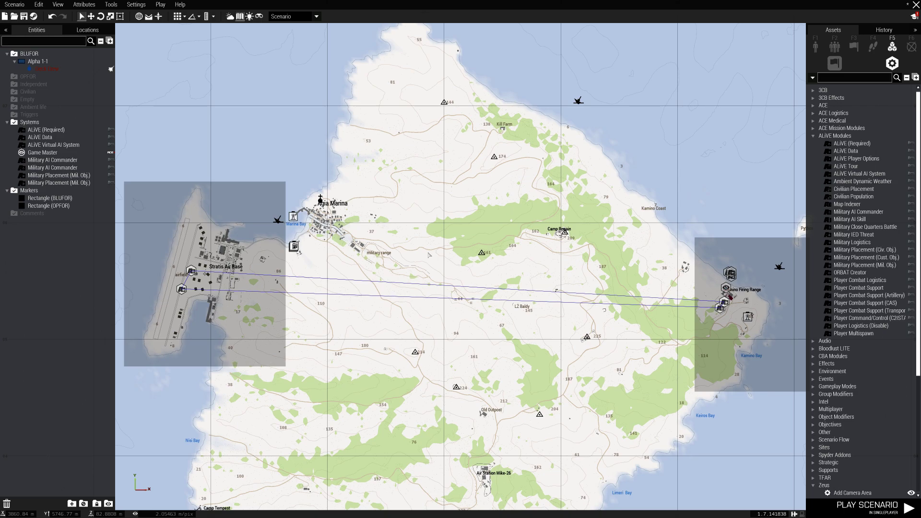